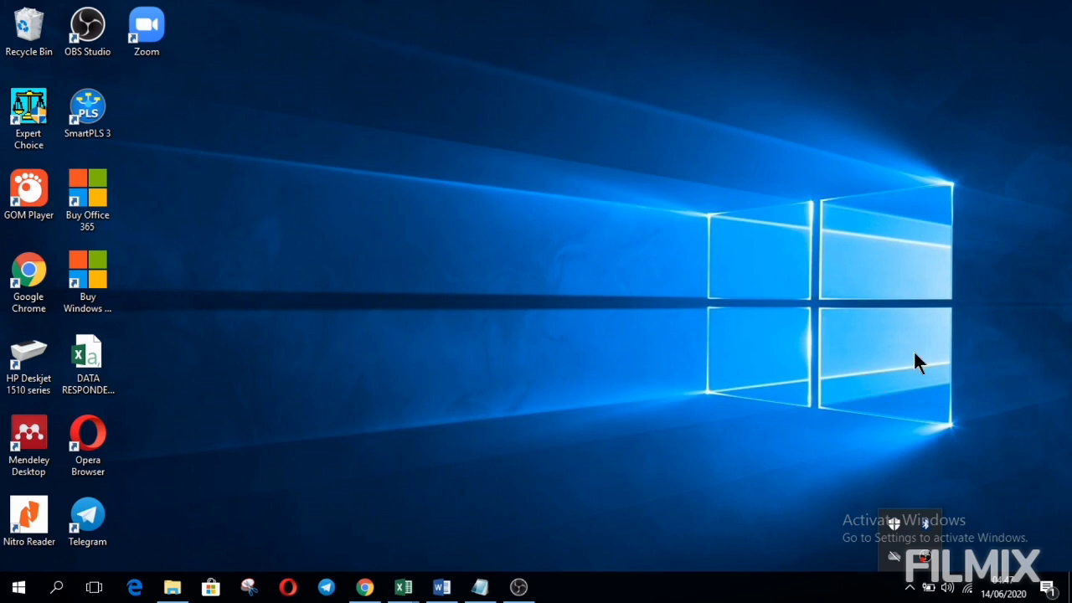
Switch to the DATA RESPONDEN ver 97 workbook in Excel and review the respondent table's rows and columns on Sheet1
left_click(707, 326)
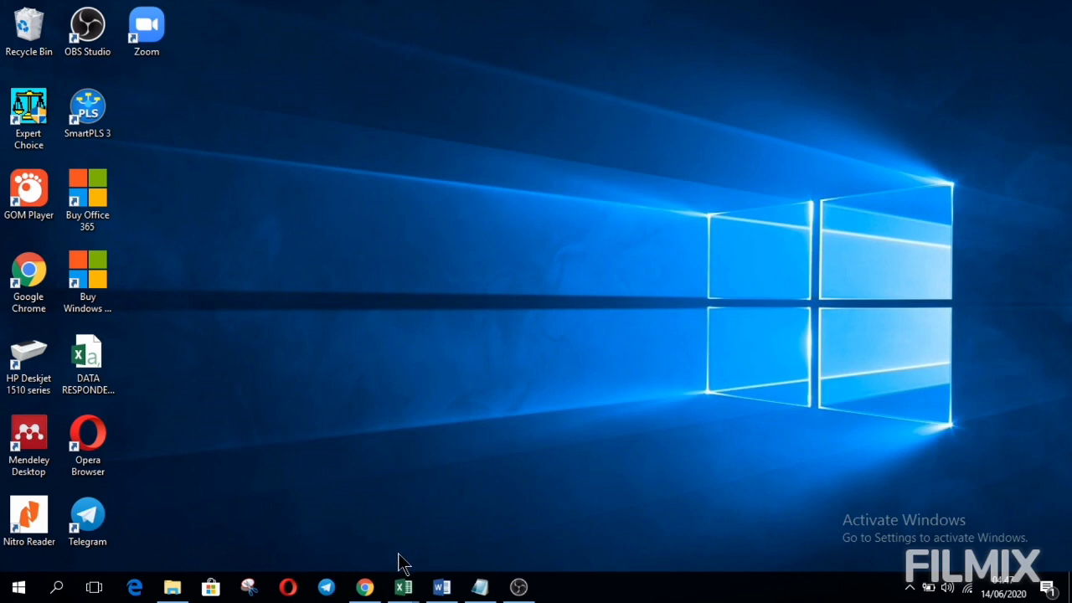
mouse_move(402, 588)
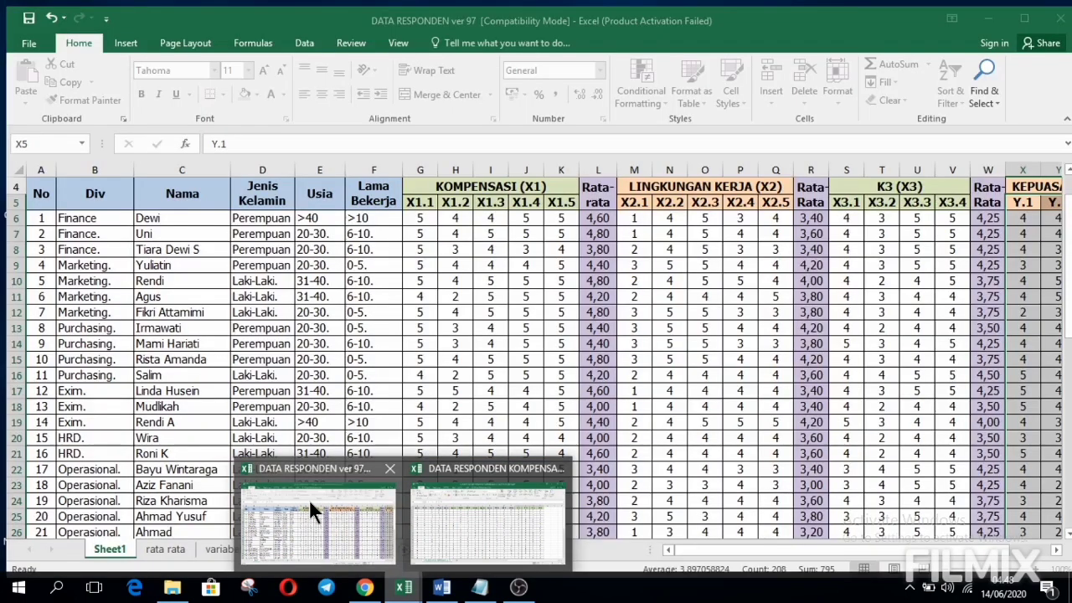
left_click(309, 499)
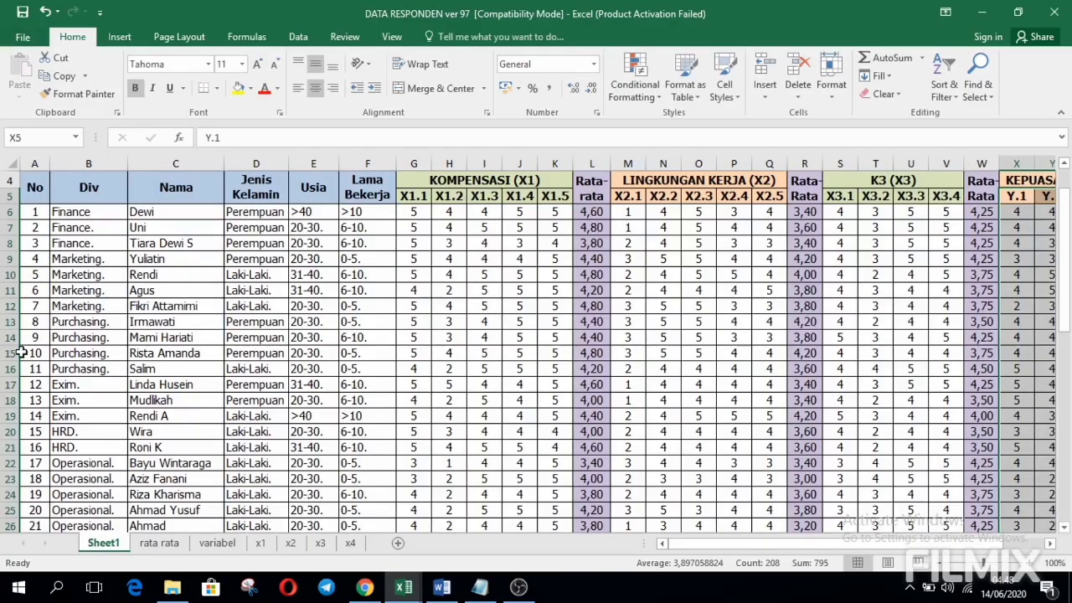
scroll(222, 293, "up", 1)
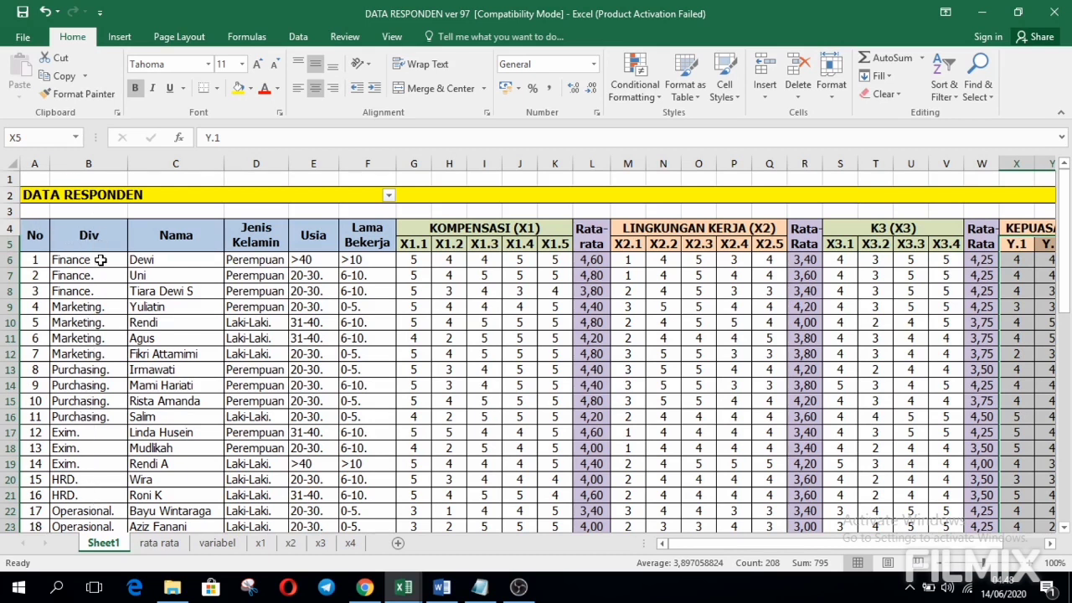
scroll(92, 405, "down", 2)
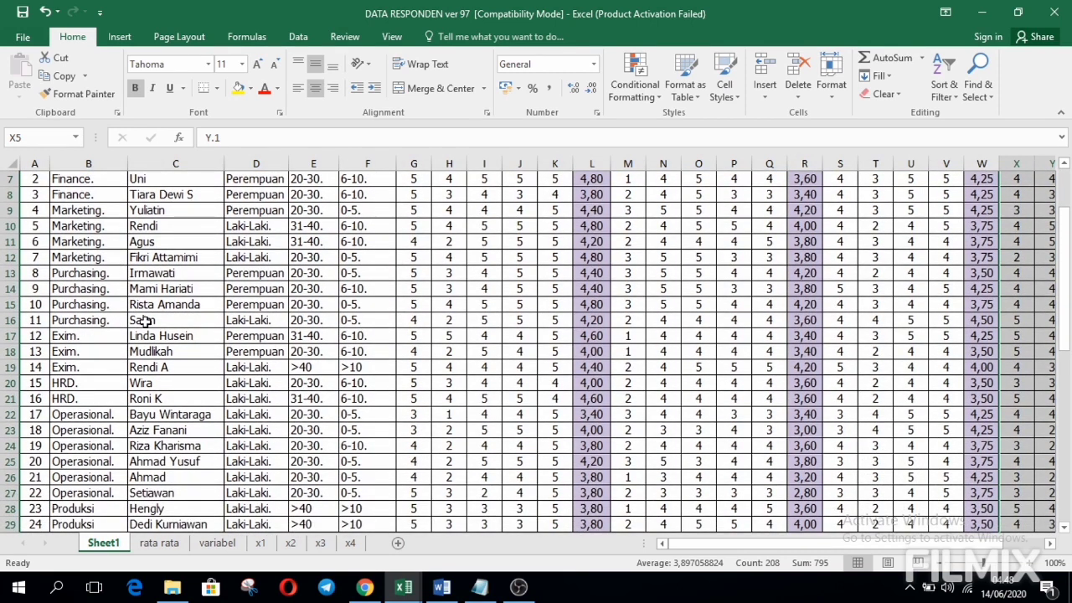
scroll(145, 322, "up", 1)
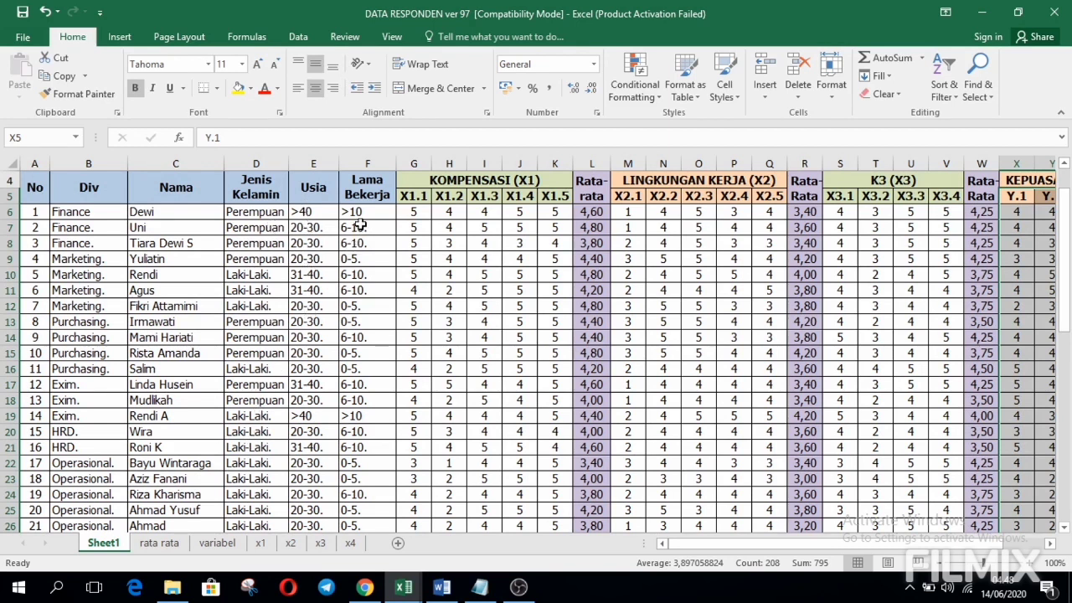
left_click(1049, 544)
left_click(1049, 543)
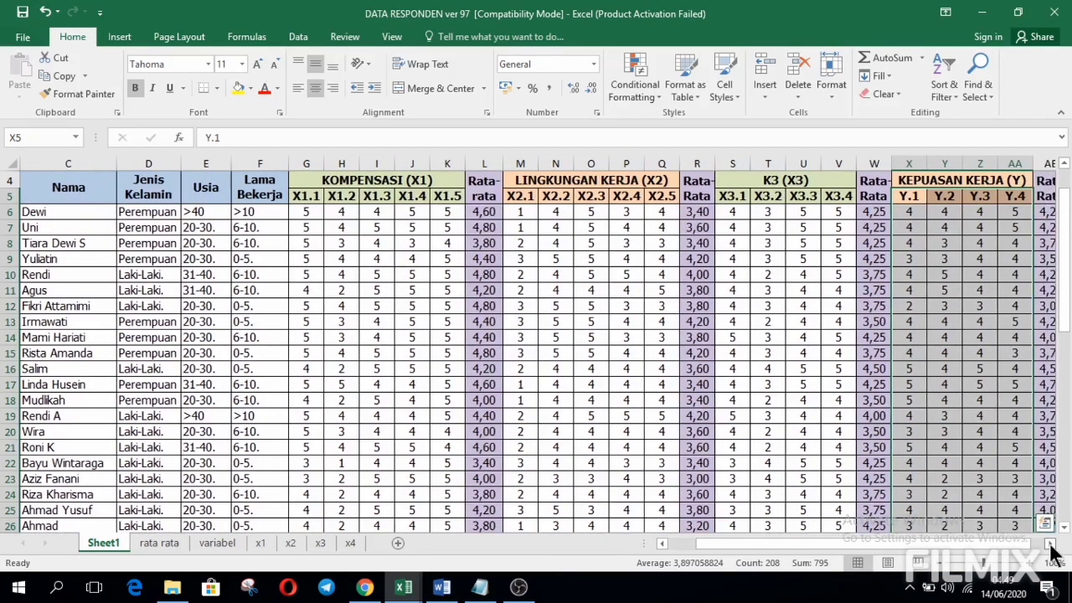
left_click(1049, 543)
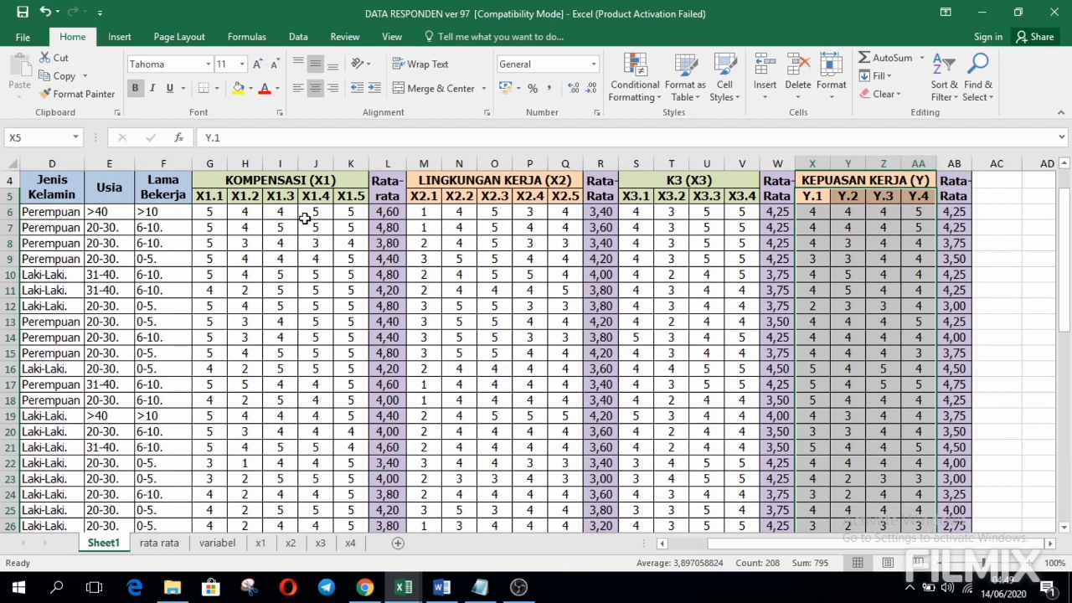
Examine the respondent profile data by highlighting entries in the Div, Nama and Jenis Kelamin columns
left_click(660, 543)
left_click(661, 543)
left_click(661, 543)
left_click_drag(74, 215, 84, 431)
left_click_drag(172, 231, 172, 448)
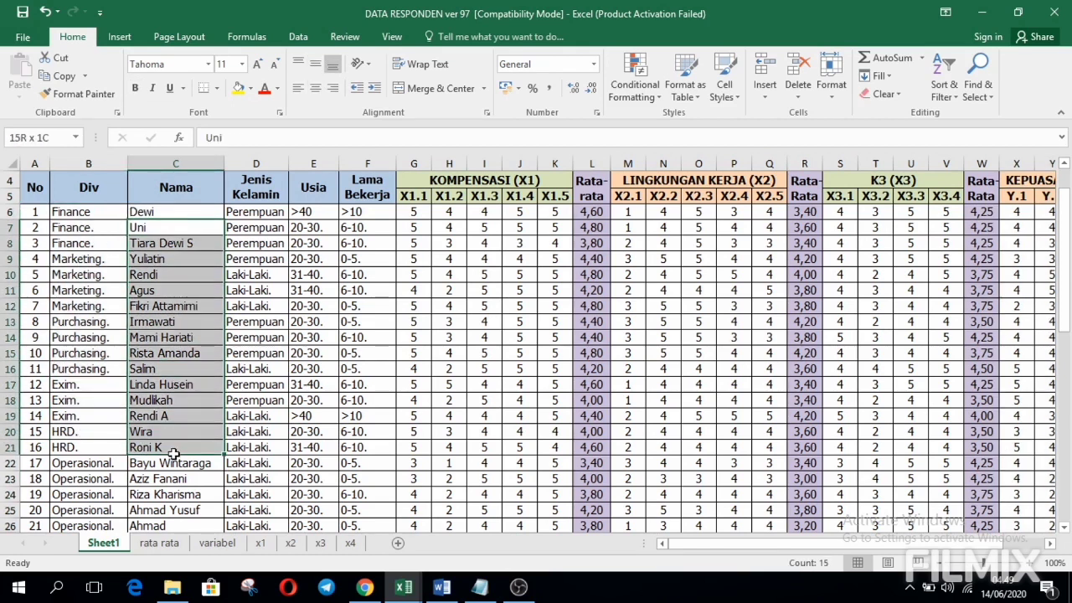
left_click_drag(80, 231, 84, 393)
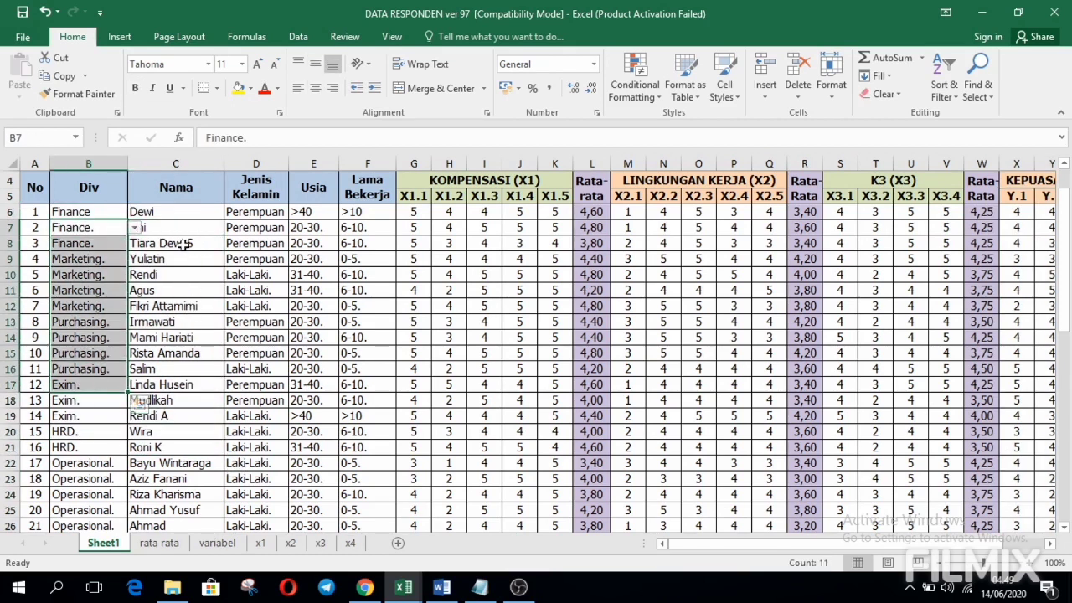
left_click(262, 231)
left_click_drag(262, 231, 262, 401)
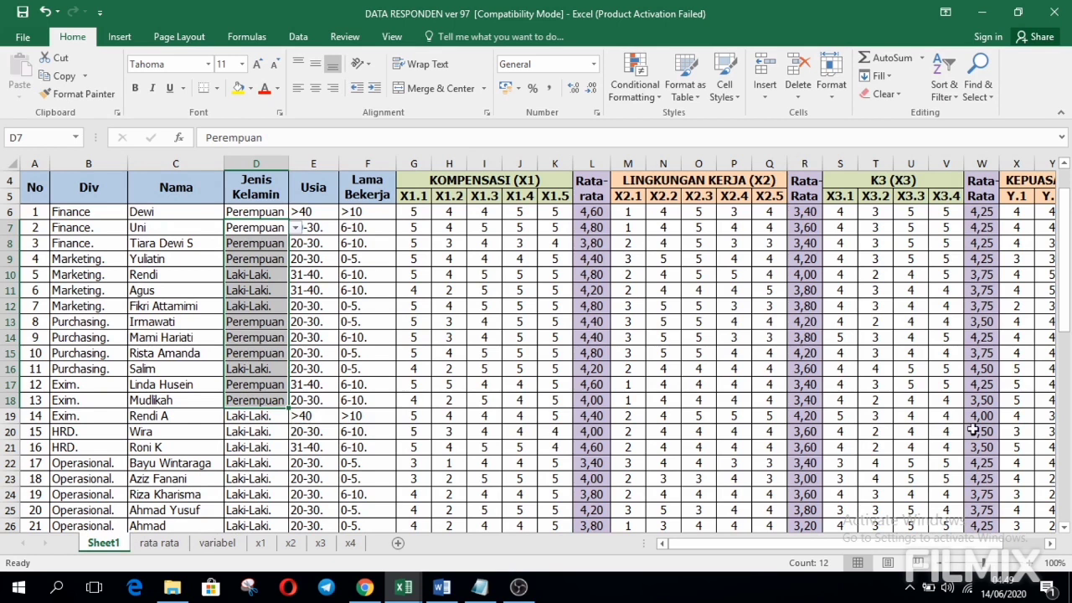
Examine the questionnaire scores by highlighting the KOMPENSASI (X1) block from X1.1 to X1.5
left_click(1050, 544)
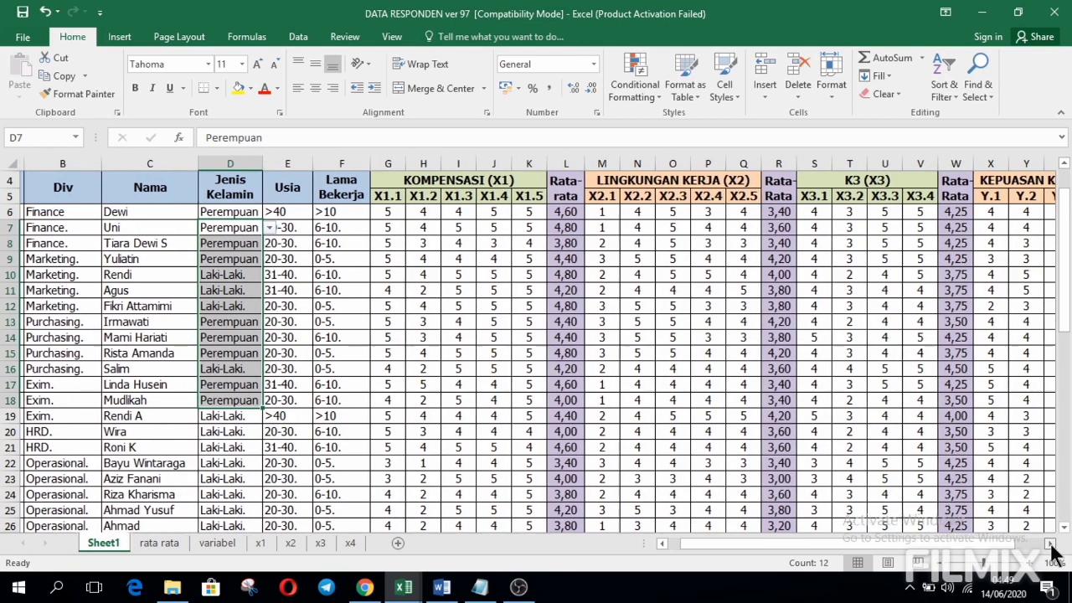
left_click(1050, 543)
left_click(1050, 543)
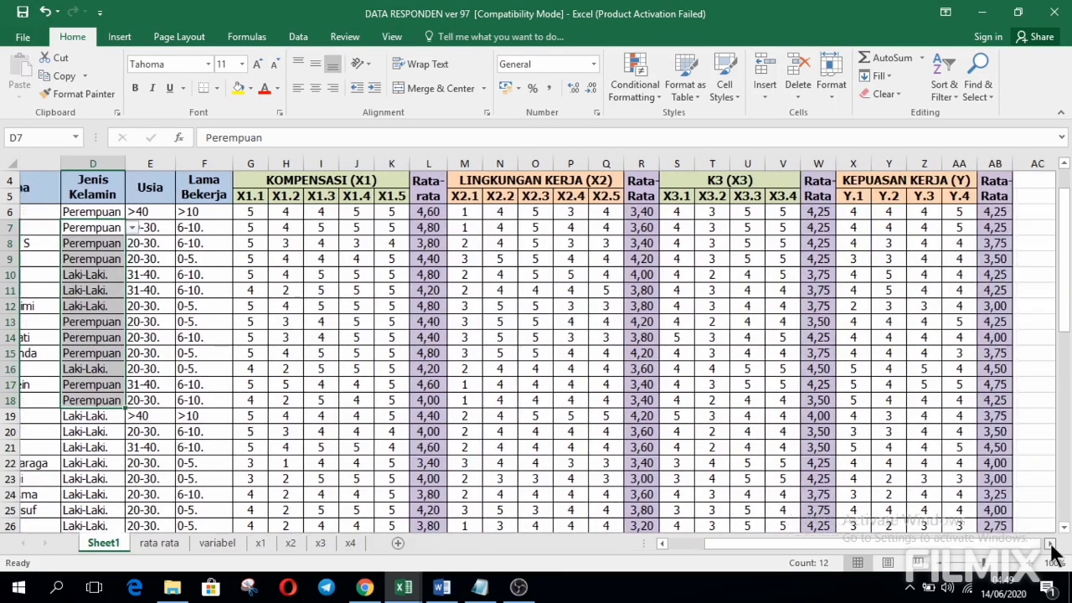
left_click(1050, 544)
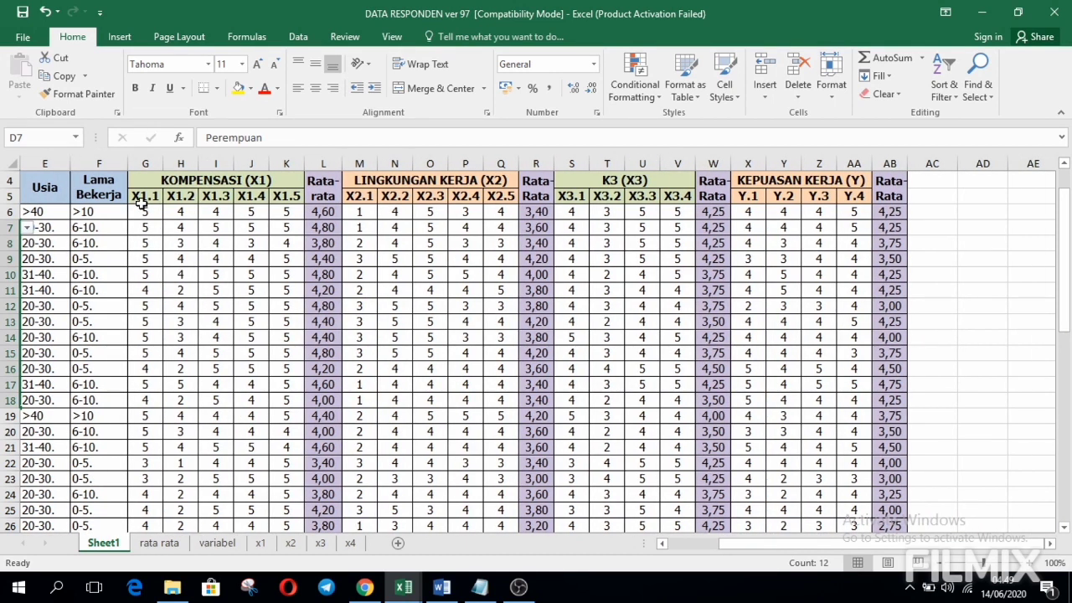
left_click(142, 198)
left_click_drag(142, 197, 280, 266)
left_click_drag(269, 471, 268, 526)
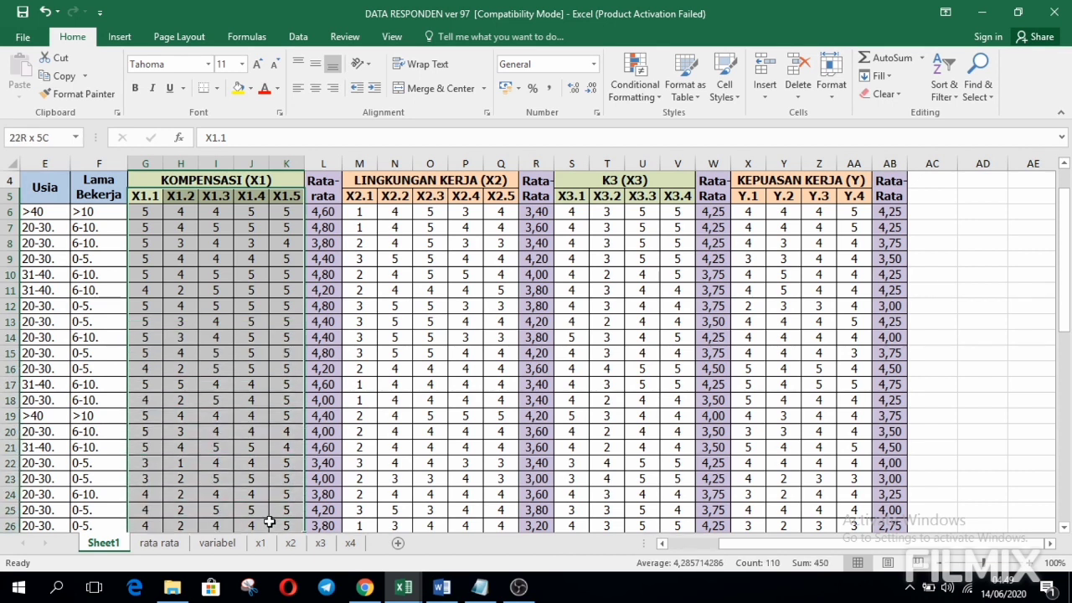
left_click(215, 400)
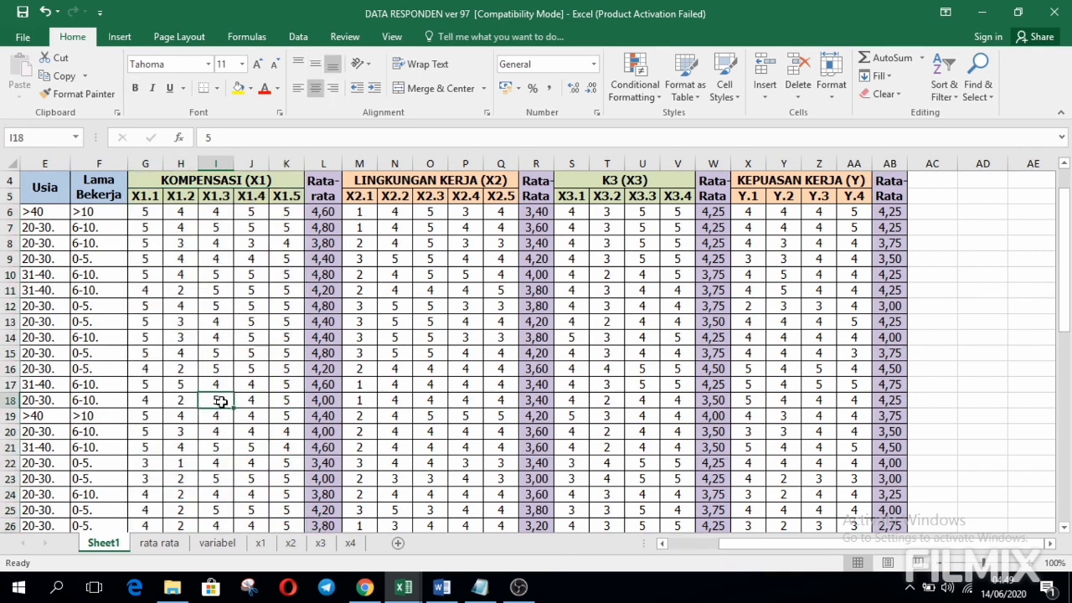
Switch to the DATA RESPONDEN KOMPENSASI LK K3 KEPUASAN KERJA workbook and review its indicator scores from the header to the last row
left_click(403, 587)
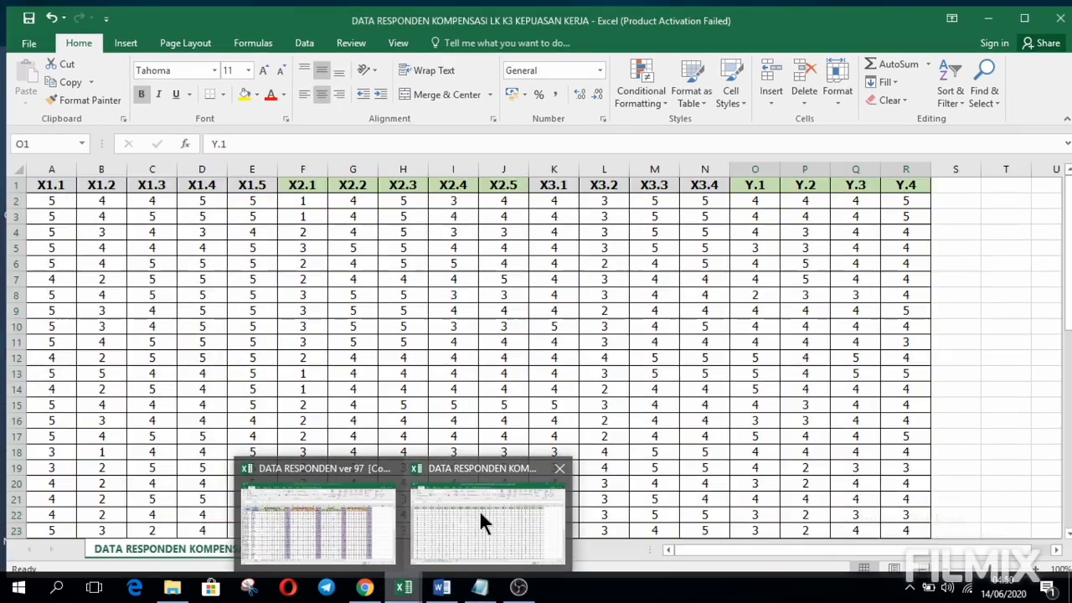
left_click(479, 512)
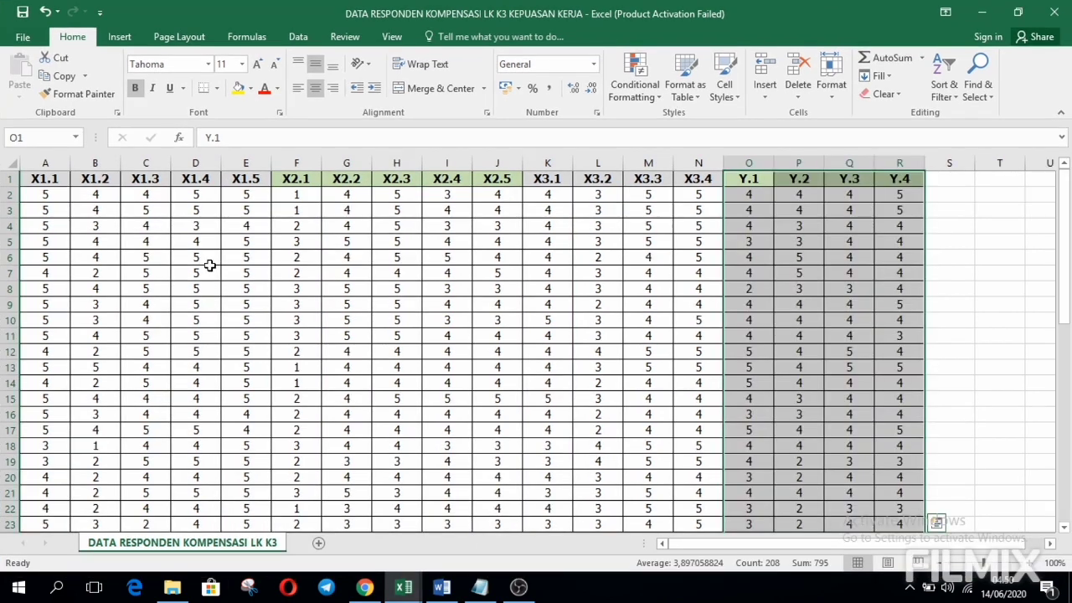
scroll(209, 265, "down", 6)
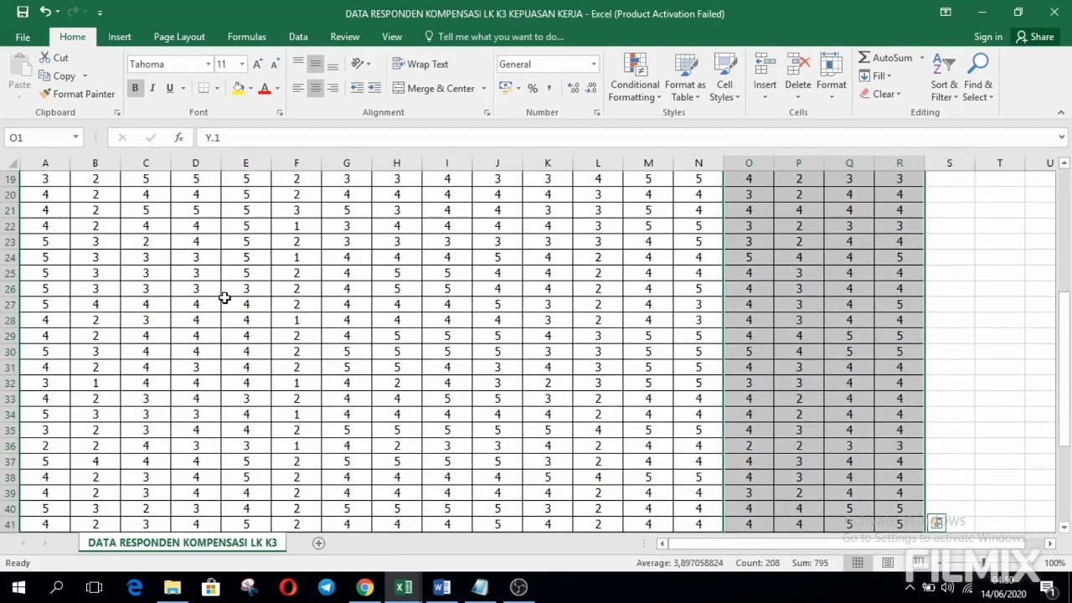
scroll(224, 297, "up", 4)
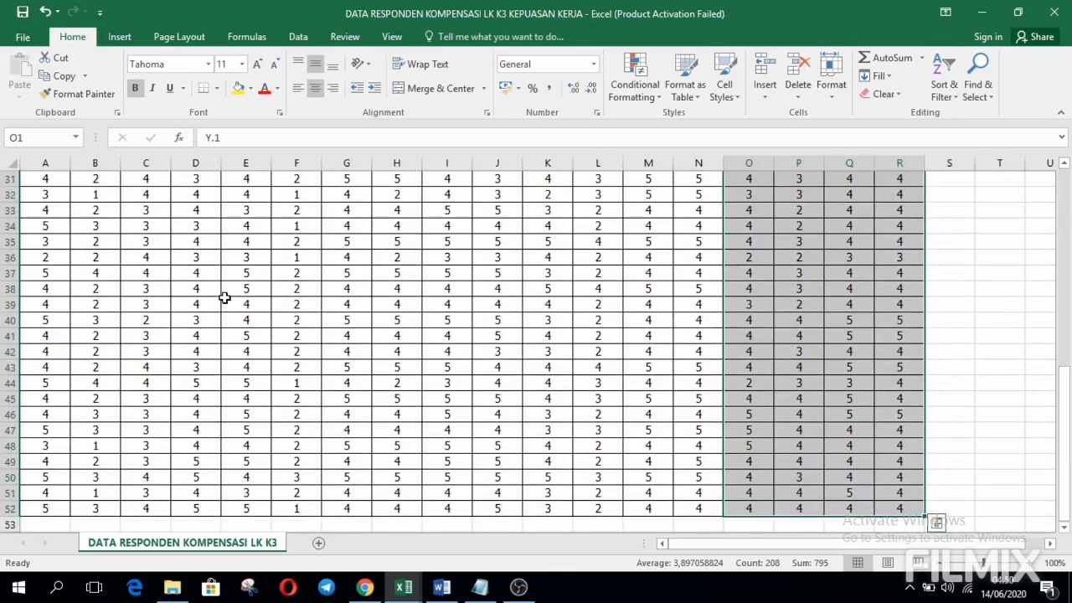
scroll(225, 297, "down", 3)
scroll(224, 298, "up", 5)
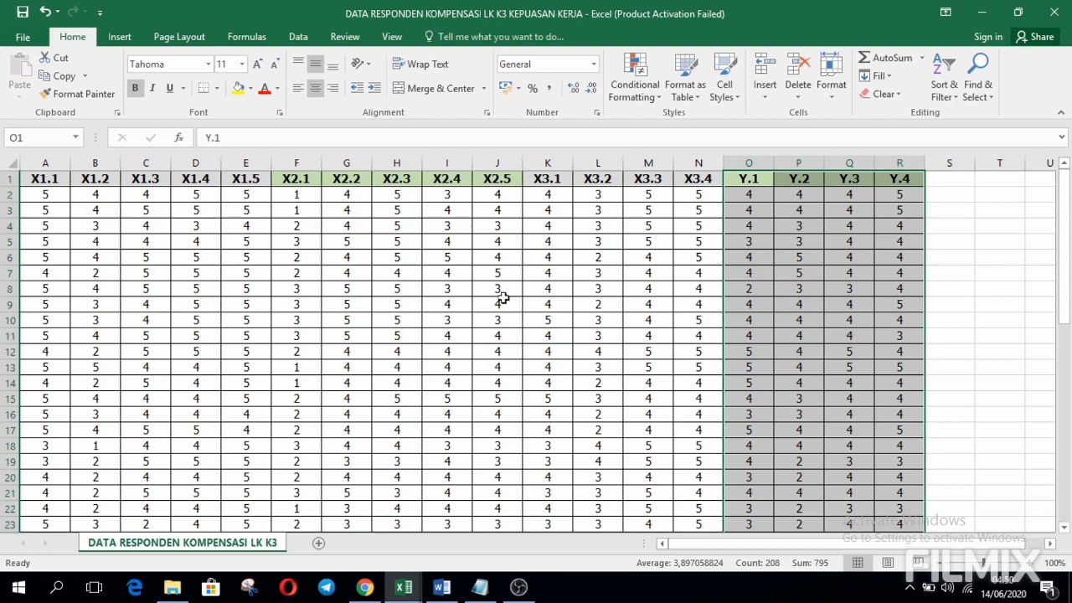
Minimize both workbooks and select the DATA RESPONDEN KOMPENSASI LK K3 KEPUASAN KERJA file on the desktop
left_click(985, 13)
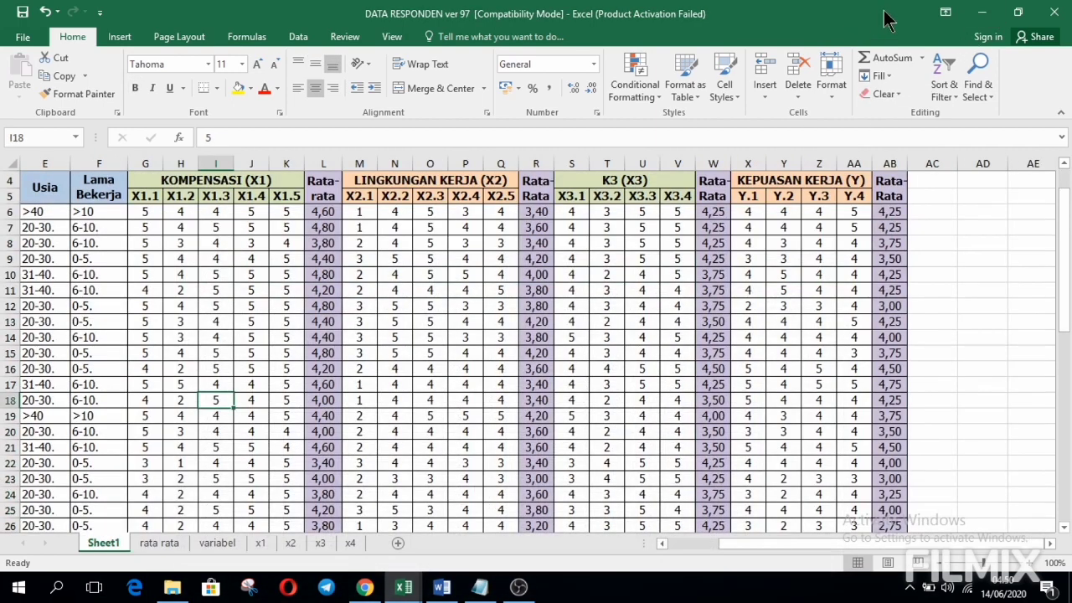
left_click(985, 13)
left_click(88, 369)
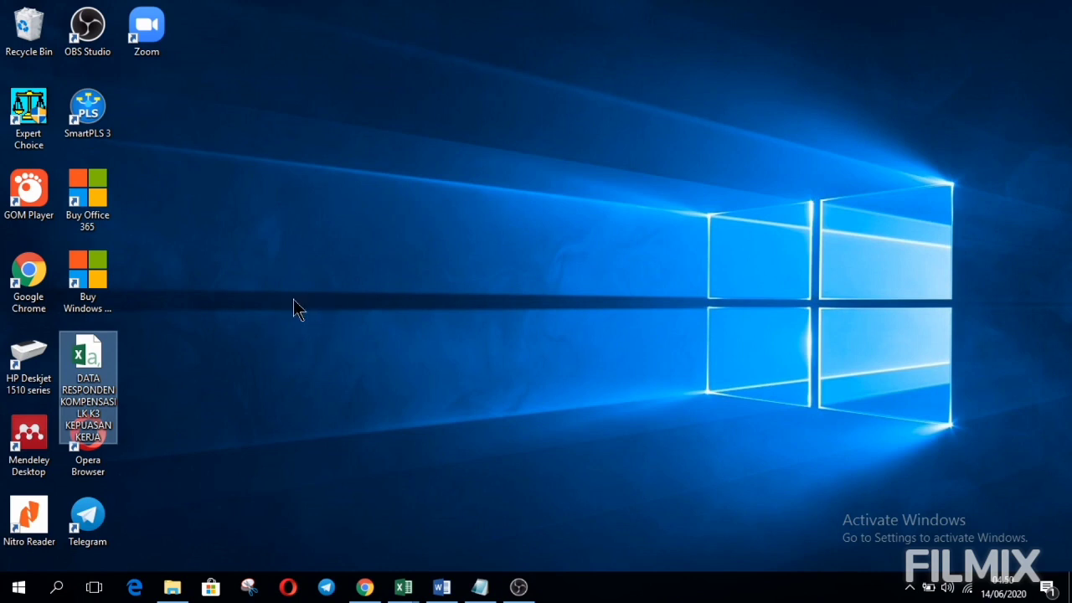
left_click(910, 588)
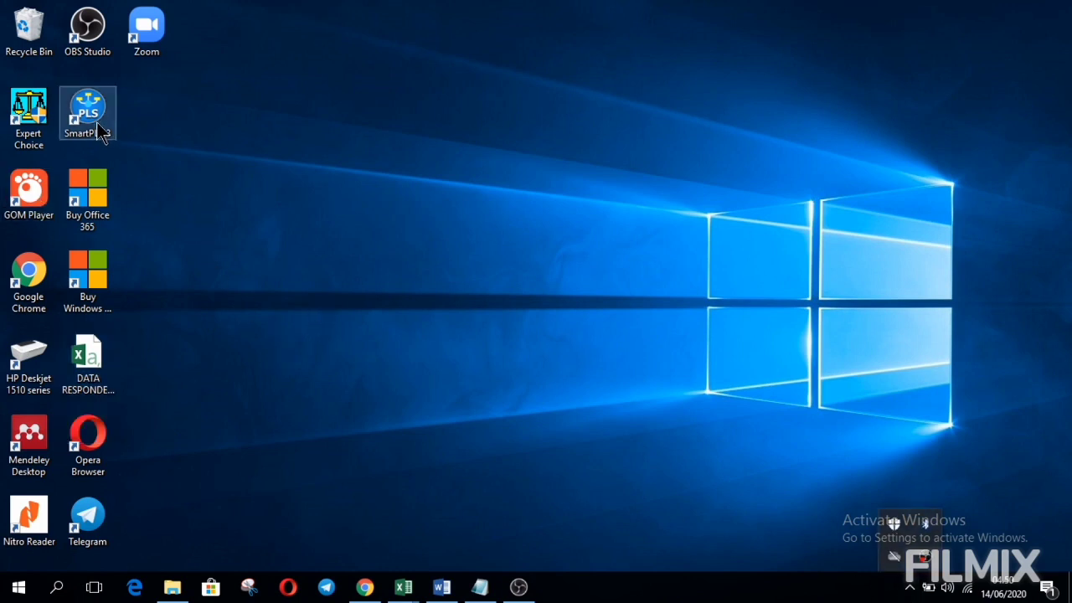
Launch SmartPLS 3 and create a new project named KOMPENSASI LK K3 KK
left_click(100, 132)
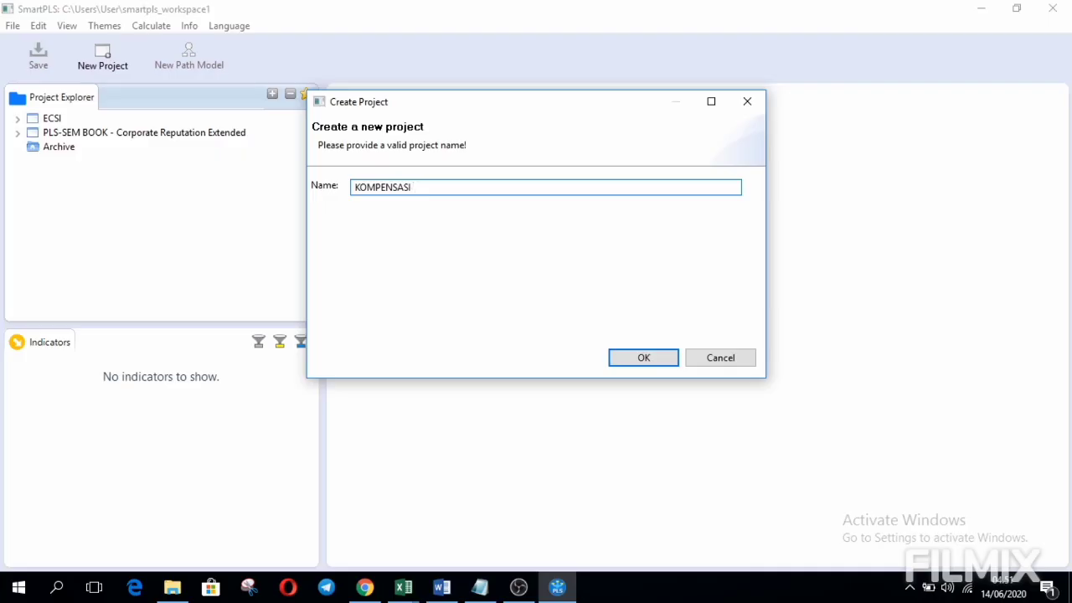
type("LK")
type("K3 KK")
left_click(643, 357)
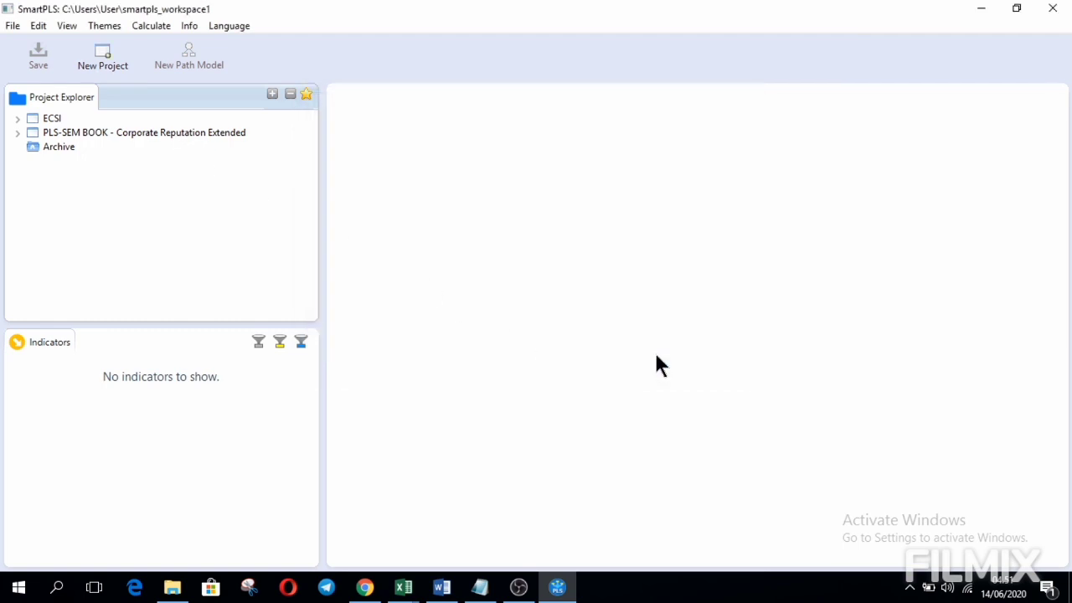
left_click(909, 588)
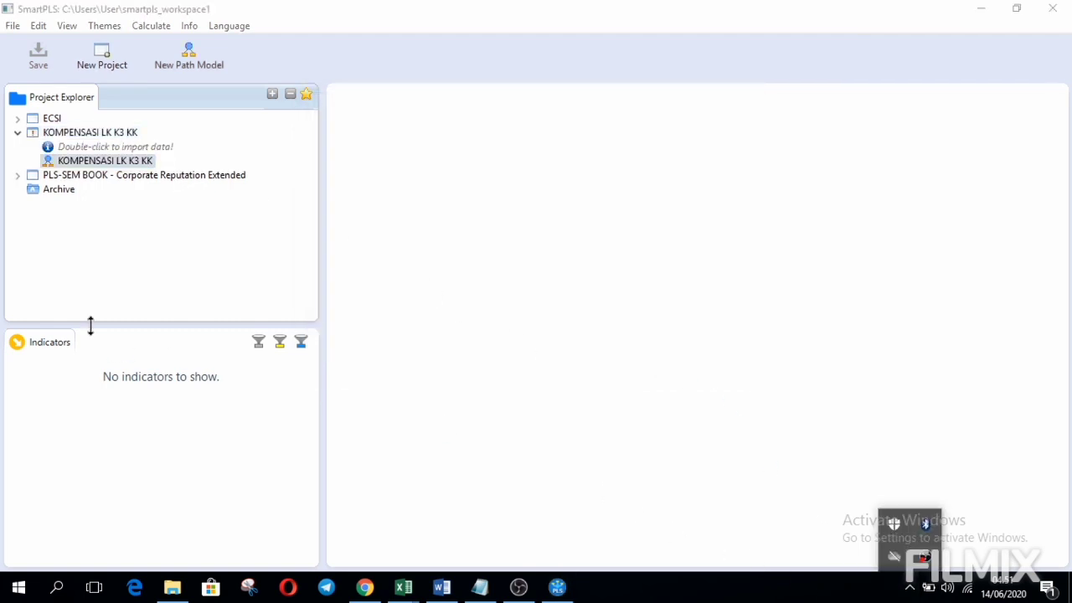
Import the desktop file DATA RESPONDEN KOMPENSASI LK K3 KEPUASAN KERJA.csv into the KOMPENSASI LK K3 KK project, keeping the suggested name
left_click(102, 147)
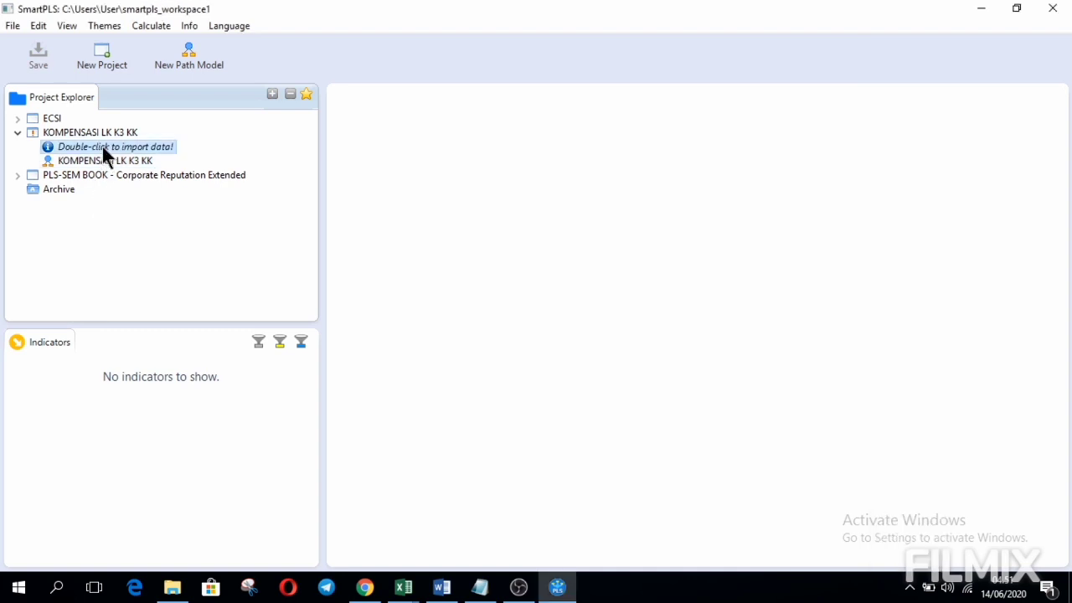
double_click(145, 147)
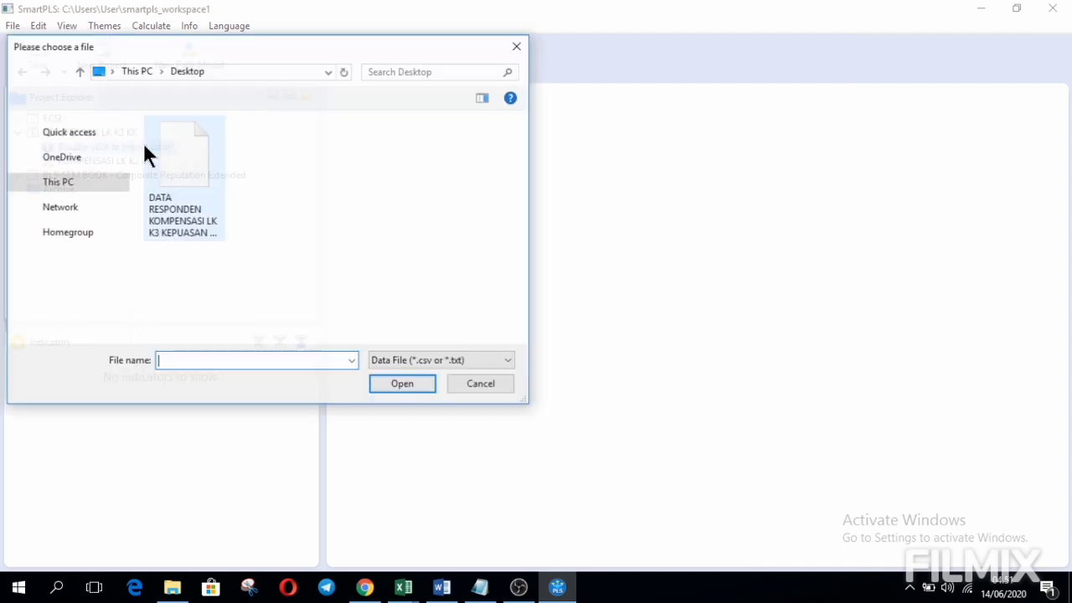
left_click(186, 174)
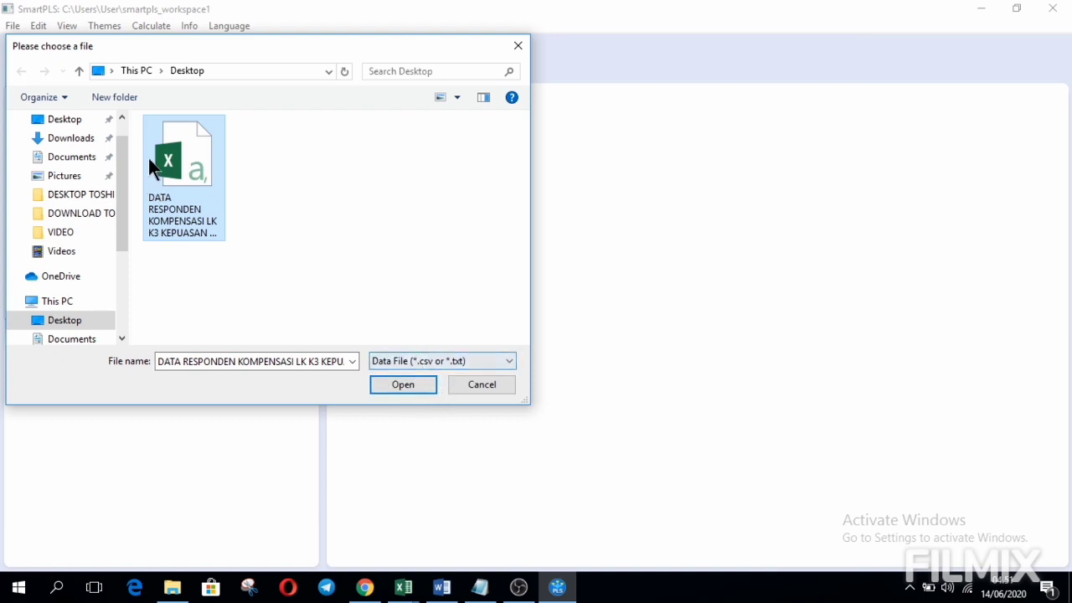
left_click(413, 386)
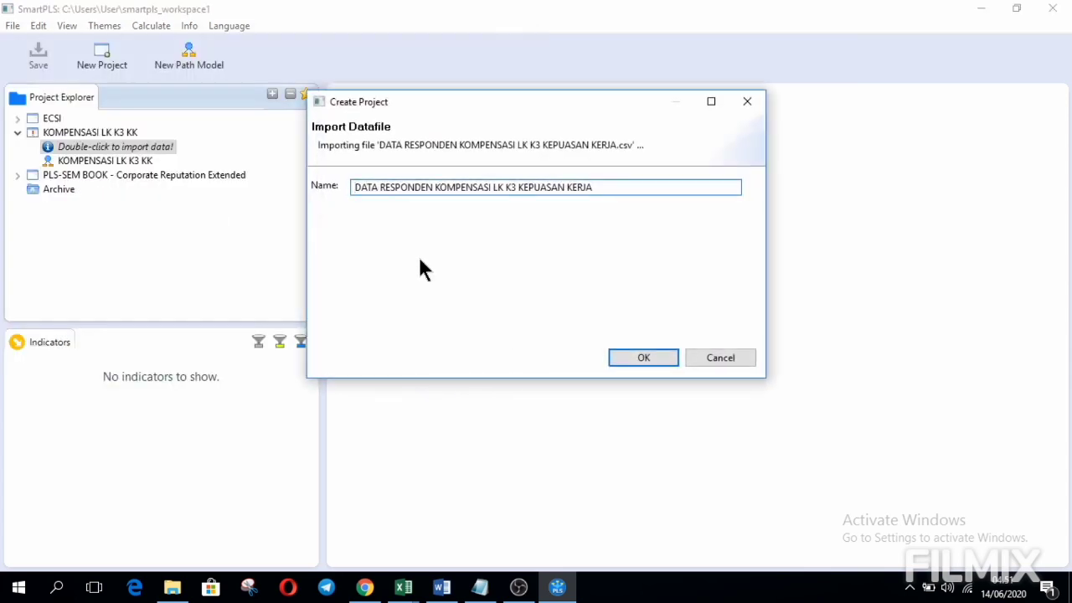
left_click(649, 358)
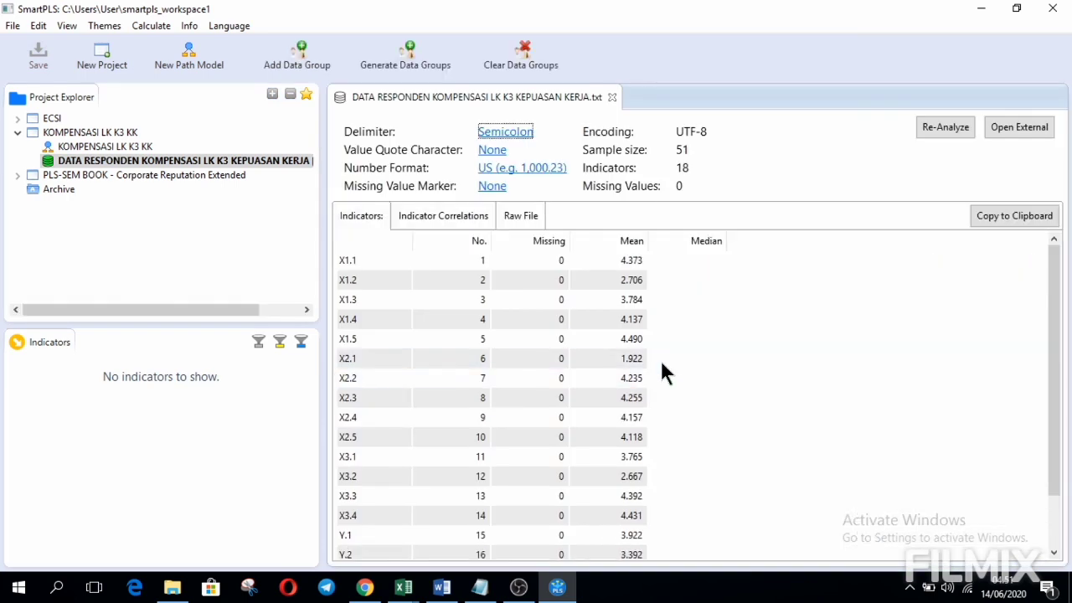
left_click_drag(680, 551, 516, 500)
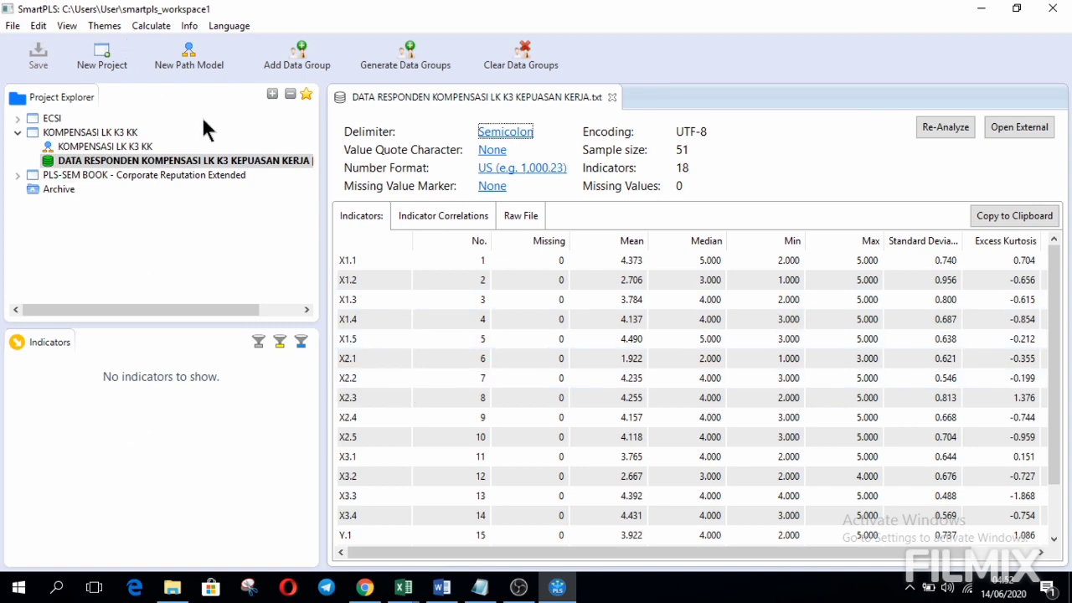
Create a new path model named KOMP LK K3 KK in the KOMPENSASI LK K3 KK project
left_click(191, 58)
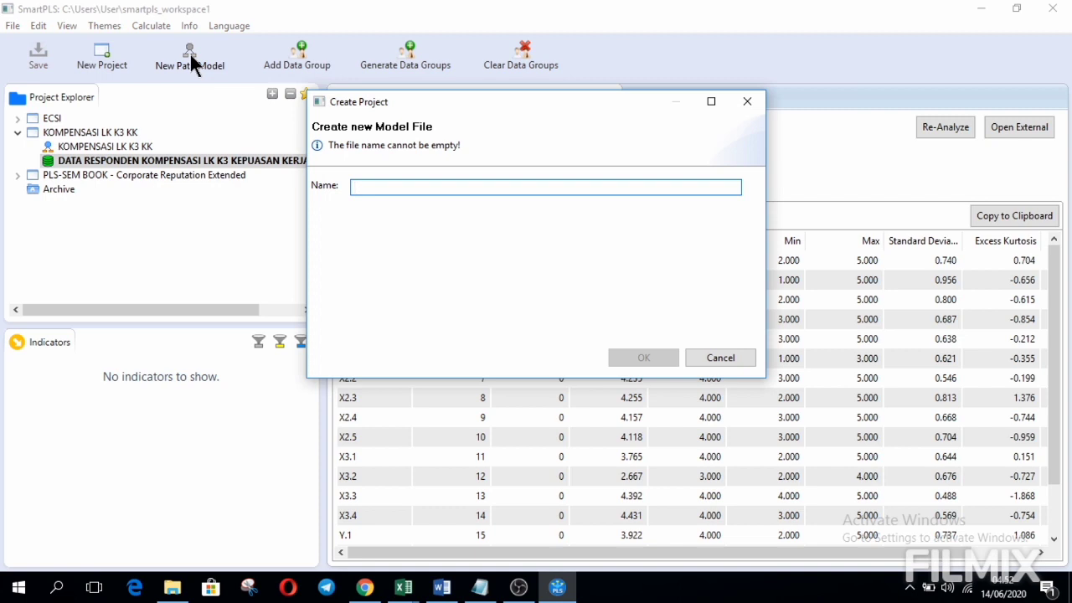
type("KOMP LK L")
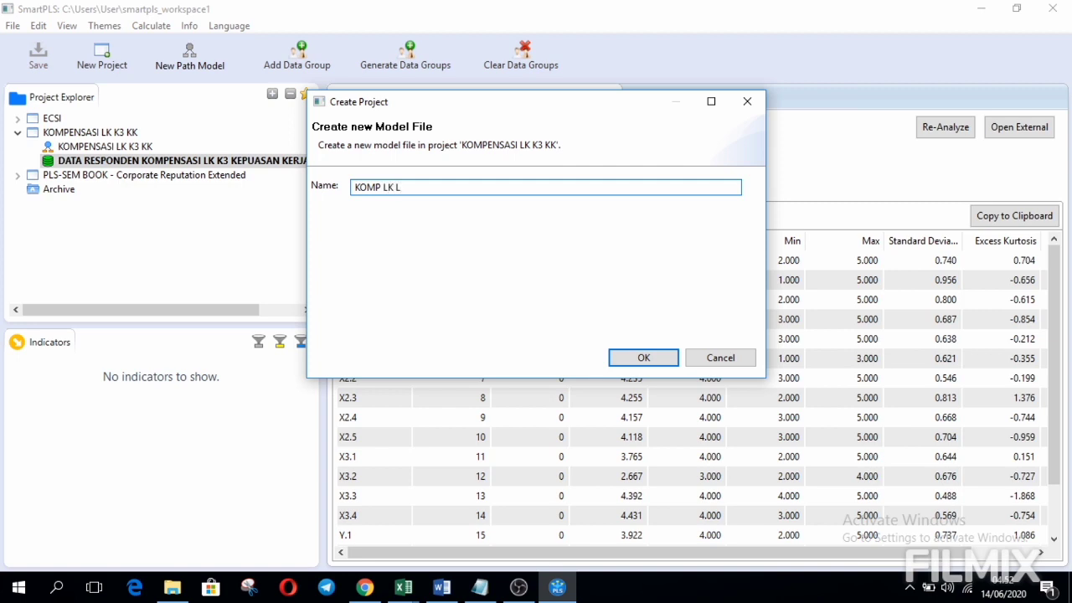
key("BackSpace")
type("K3 KK")
left_click(643, 358)
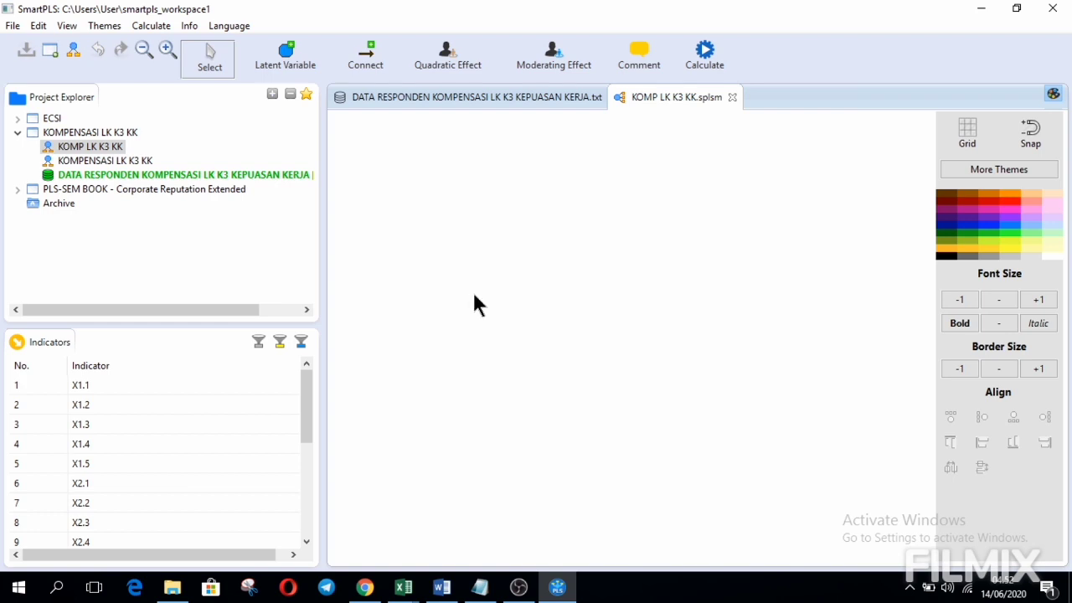
Add a latent variable with indicators X1.1 to X1.5 in the upper-left area of the model
left_click(152, 391)
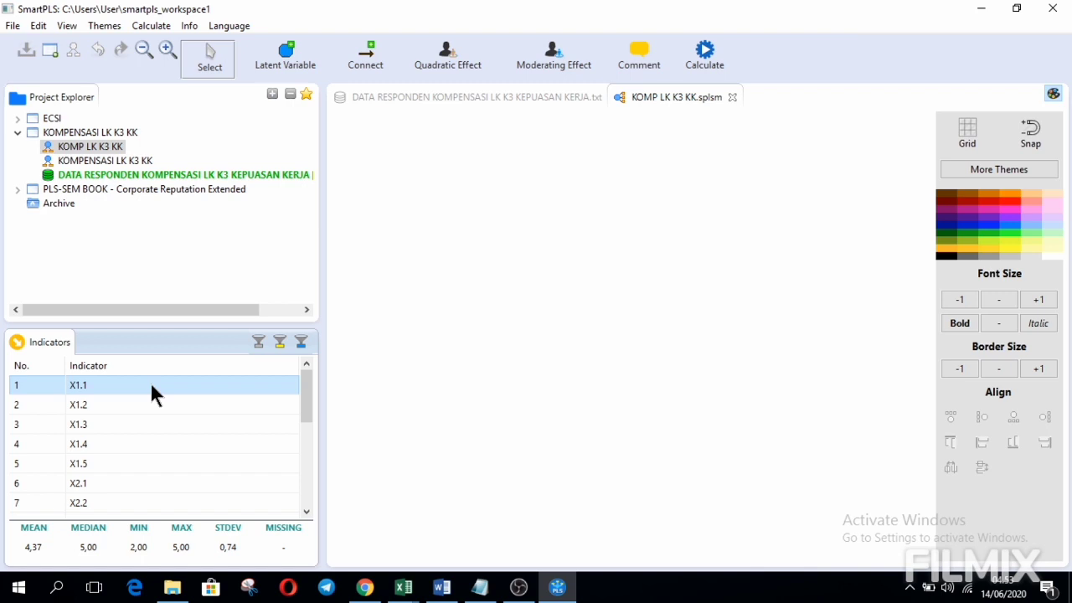
key("shift+Down")
key("shift+Down")
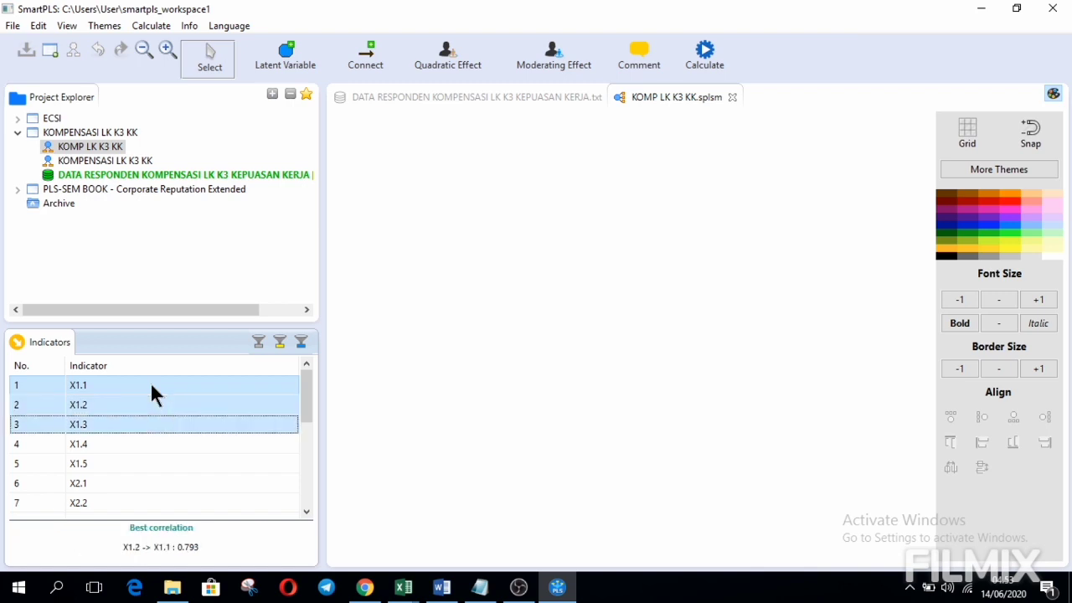
key("shift+Down")
key("shift+Down")
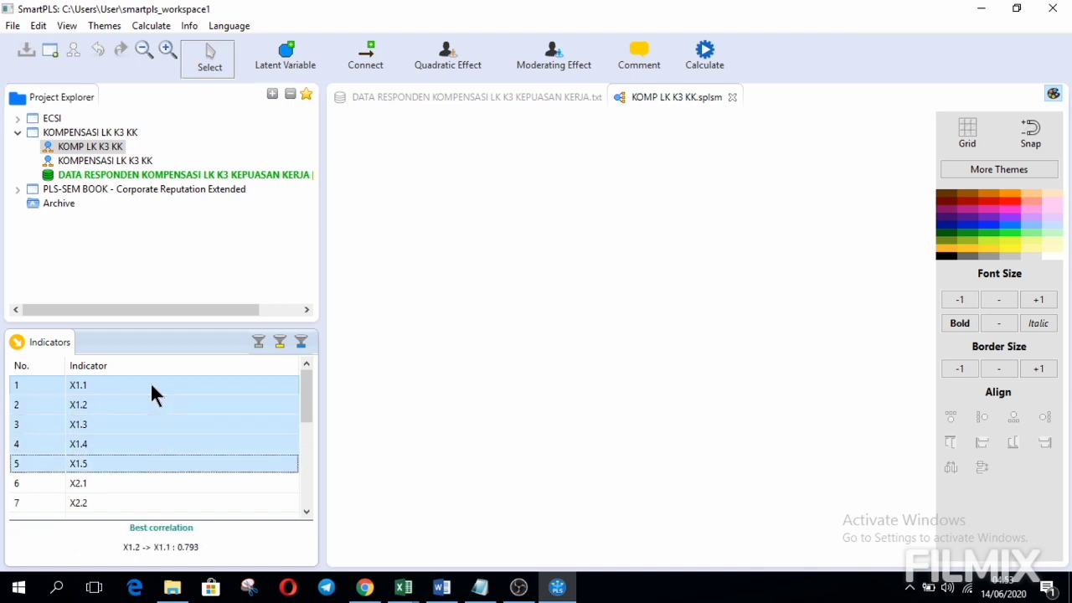
left_click(127, 419)
left_click_drag(127, 419, 477, 192)
left_click(473, 208)
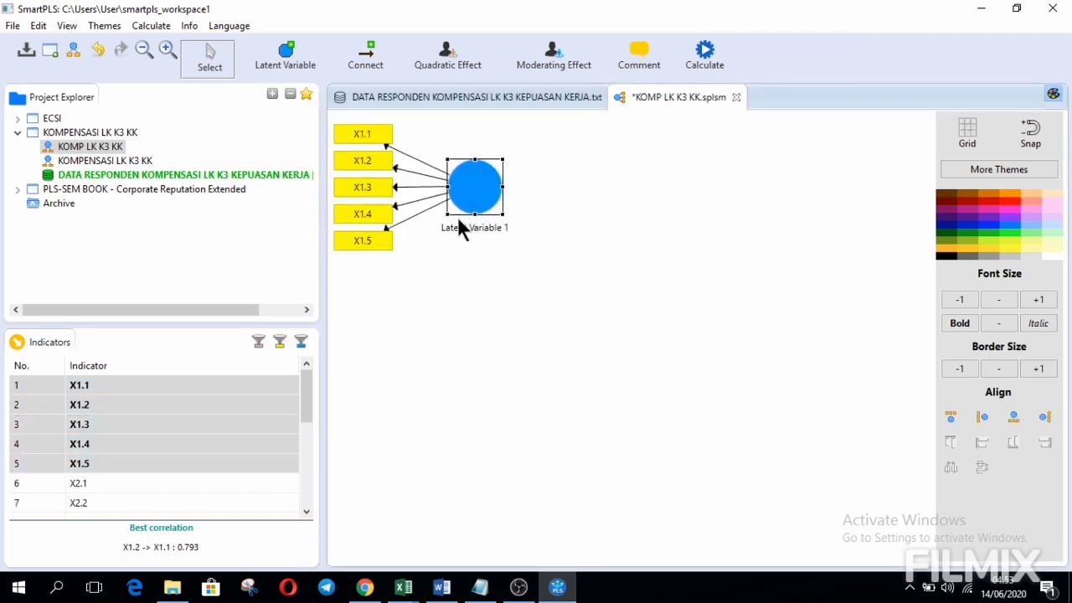
Add a latent variable with indicators X2.1 to X2.5 directly below the X1 construct
left_click(95, 483)
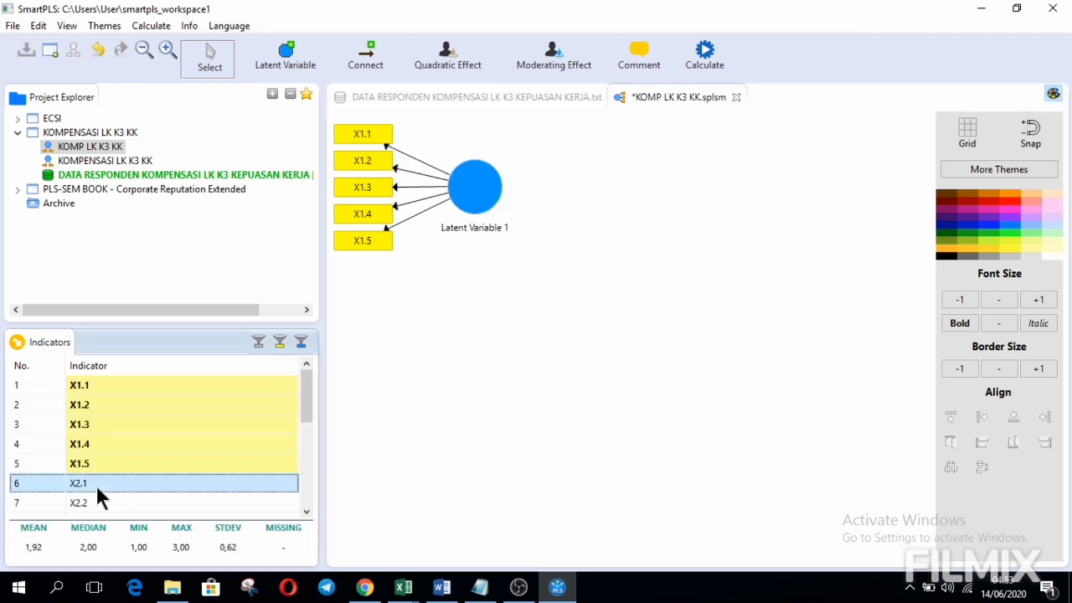
left_click(97, 501, "ctrl")
key("shift+Down")
key("shift+Down")
key("shift+Down")
key("shift+Down")
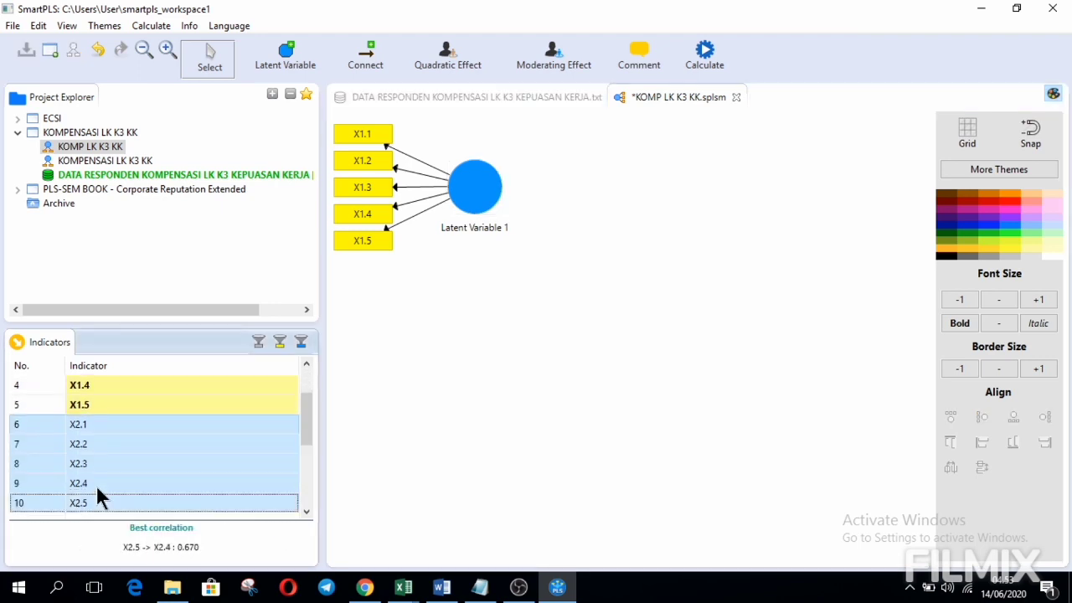
key("shift+Up")
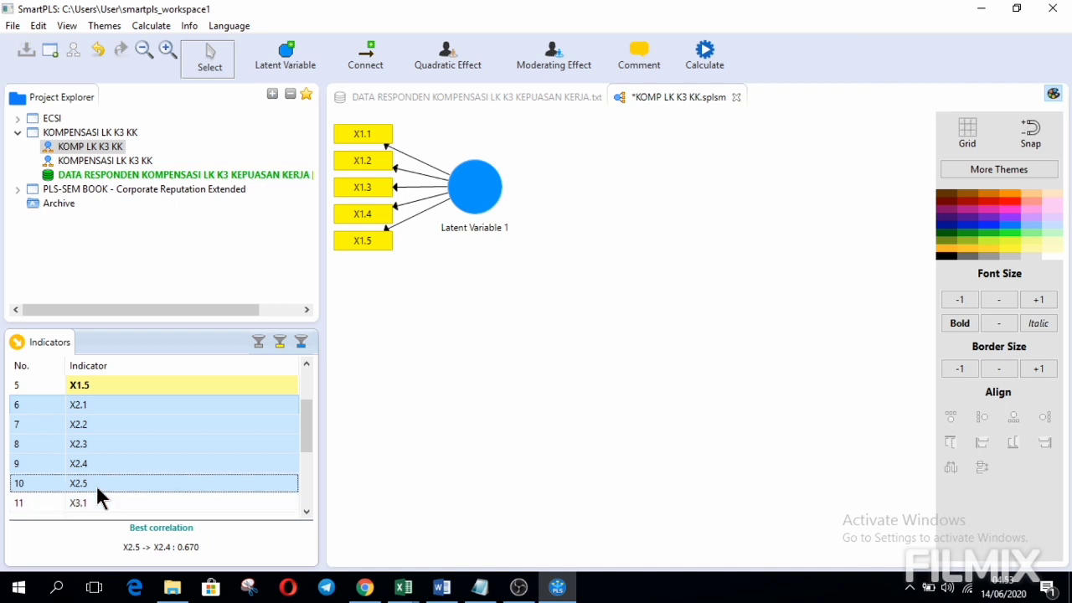
left_click_drag(92, 451, 475, 326)
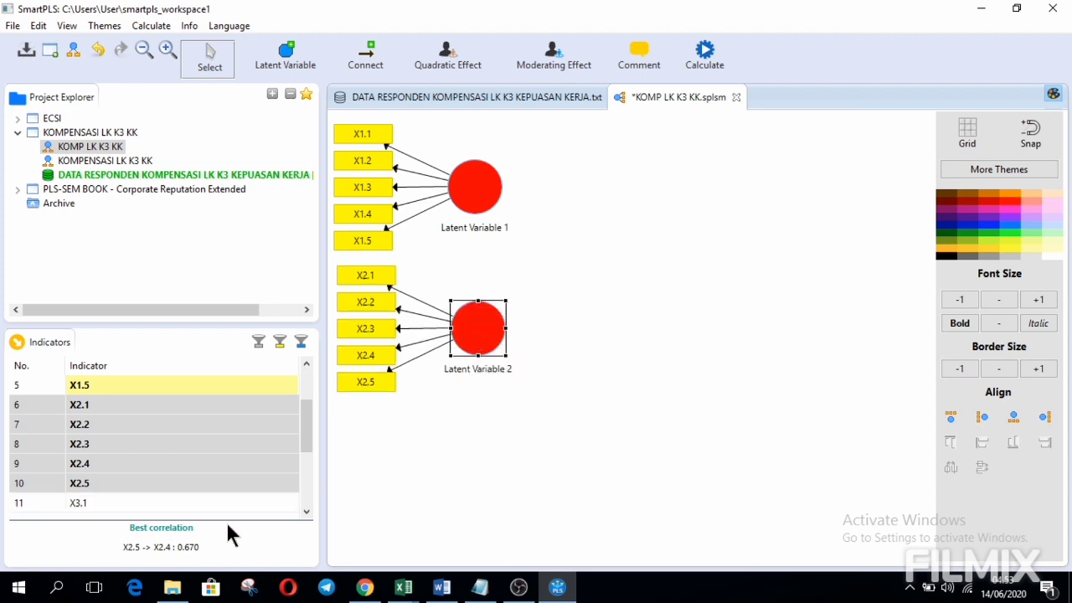
Add a latent variable with indicators X3.1 to X3.4 and line it up below the X2 construct
left_click(179, 506)
key("shift+Down")
key("shift+Down")
key("shift+Down")
key("shift+Down")
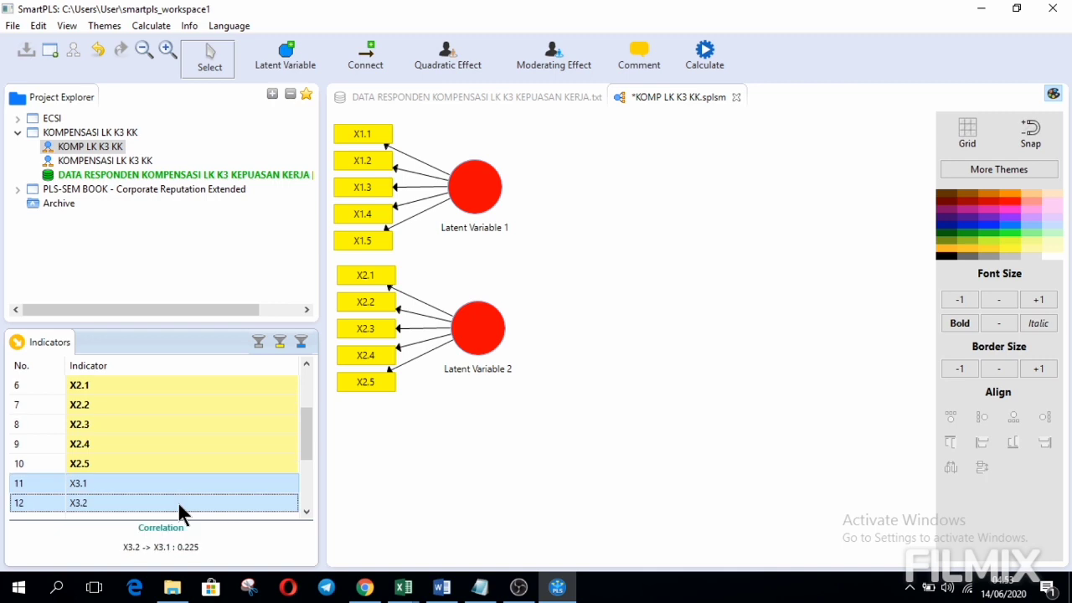
key("shift+Up")
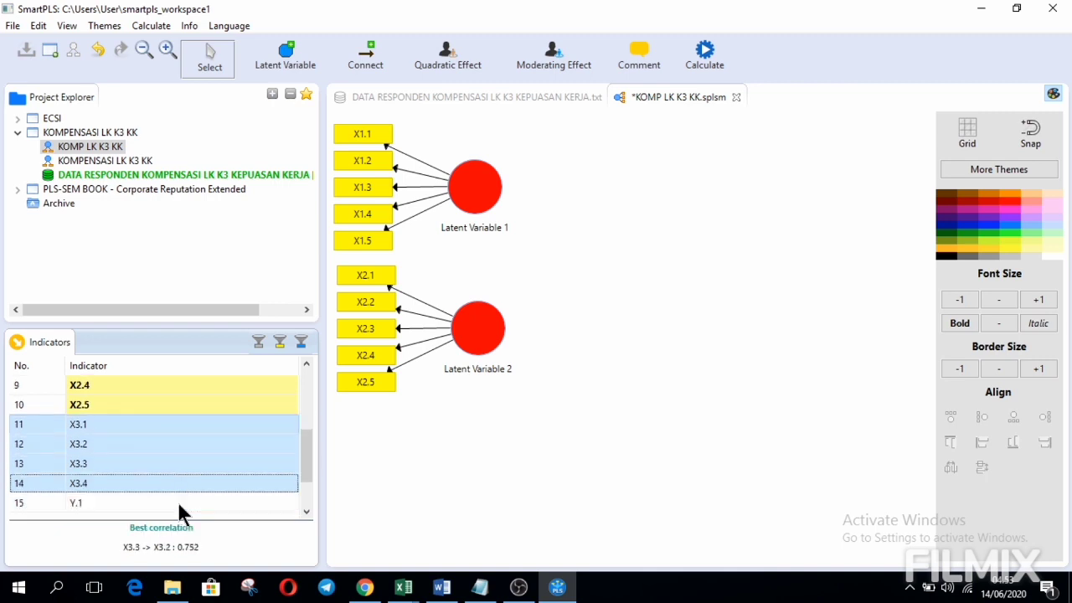
left_click_drag(173, 461, 499, 474)
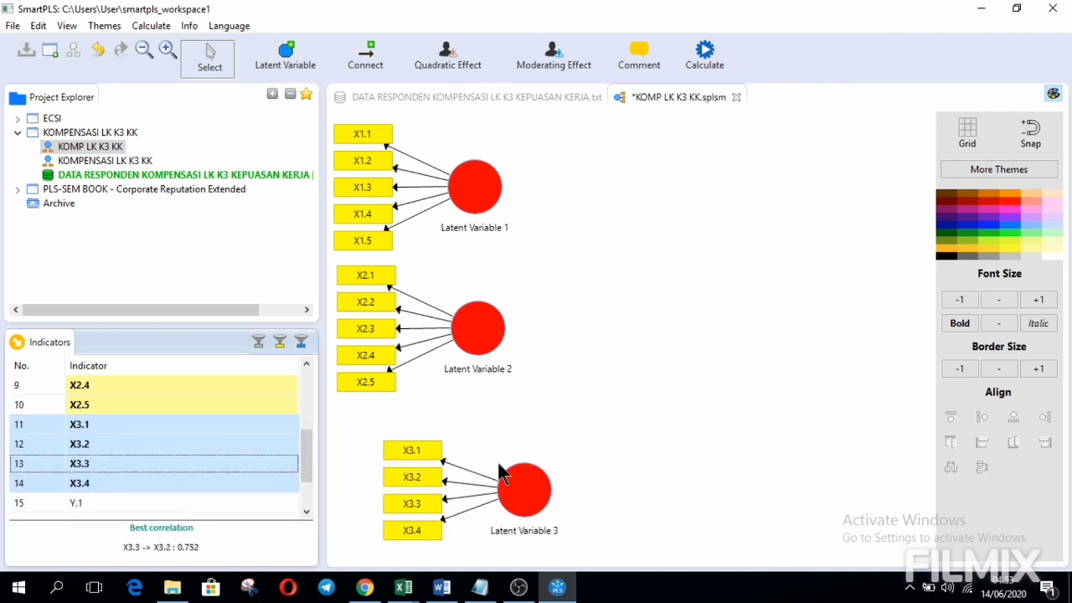
left_click(521, 496)
left_click_drag(487, 469, 475, 460)
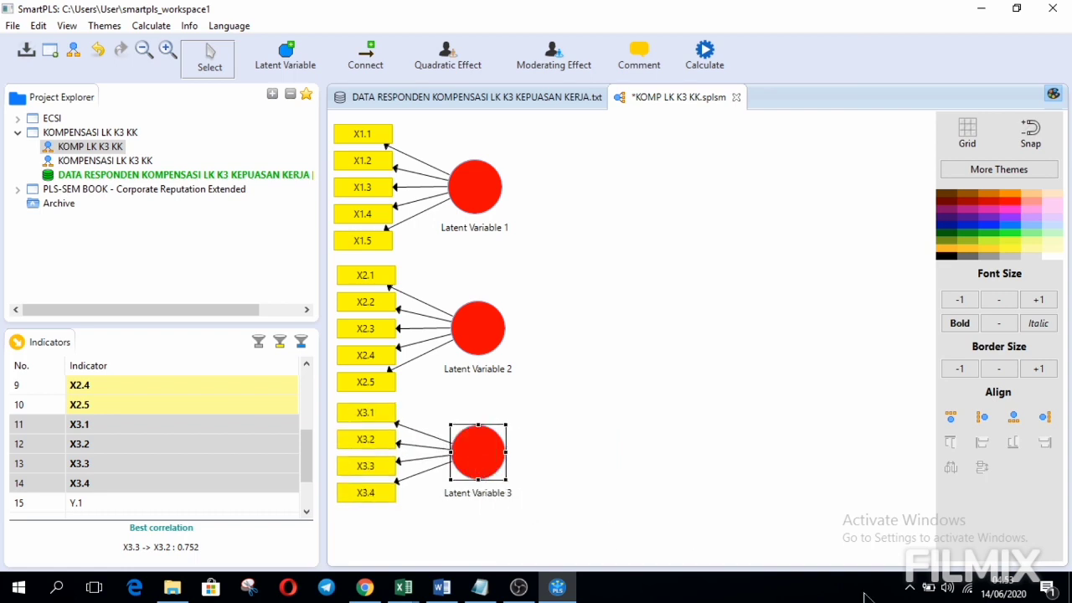
left_click(909, 588)
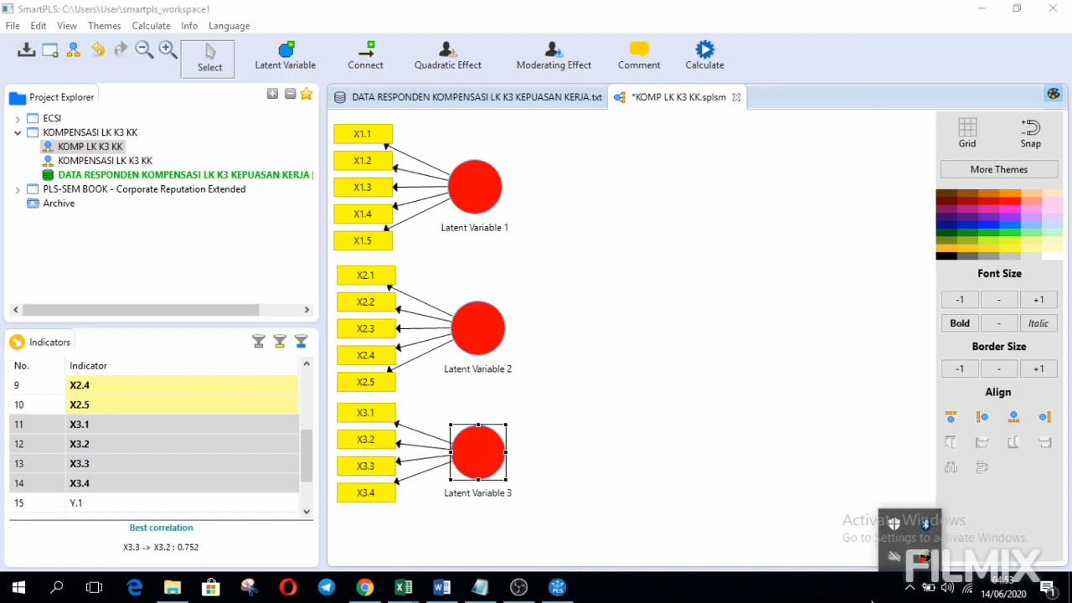
Add a latent variable with indicators Y.1 to Y.4 to the right of the three X constructs
left_click(143, 504)
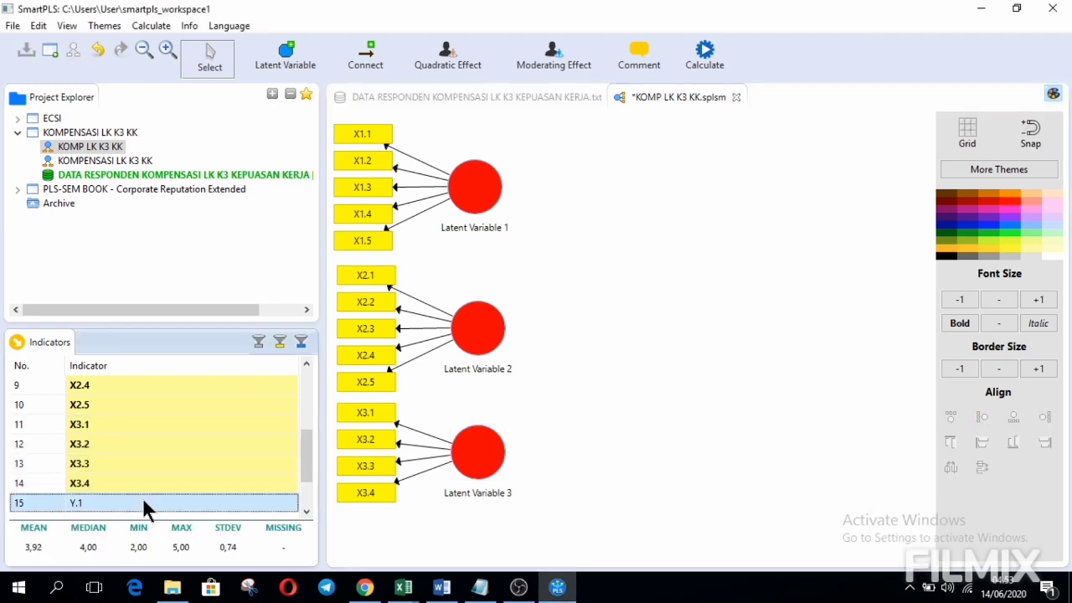
key("shift+Down")
key("shift+Down")
key("shift+Down")
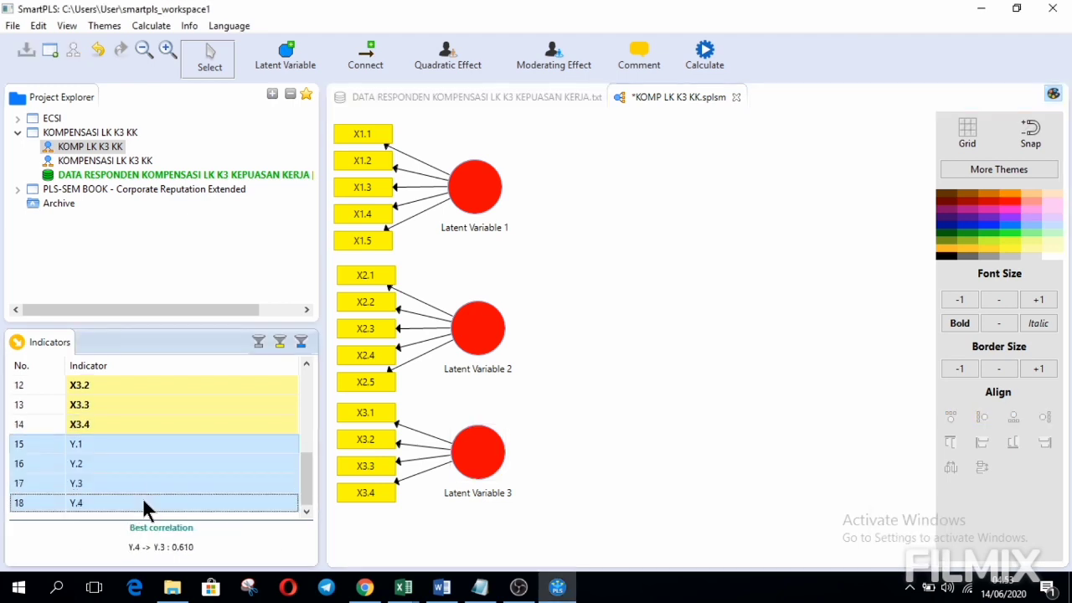
left_click_drag(73, 461, 730, 321)
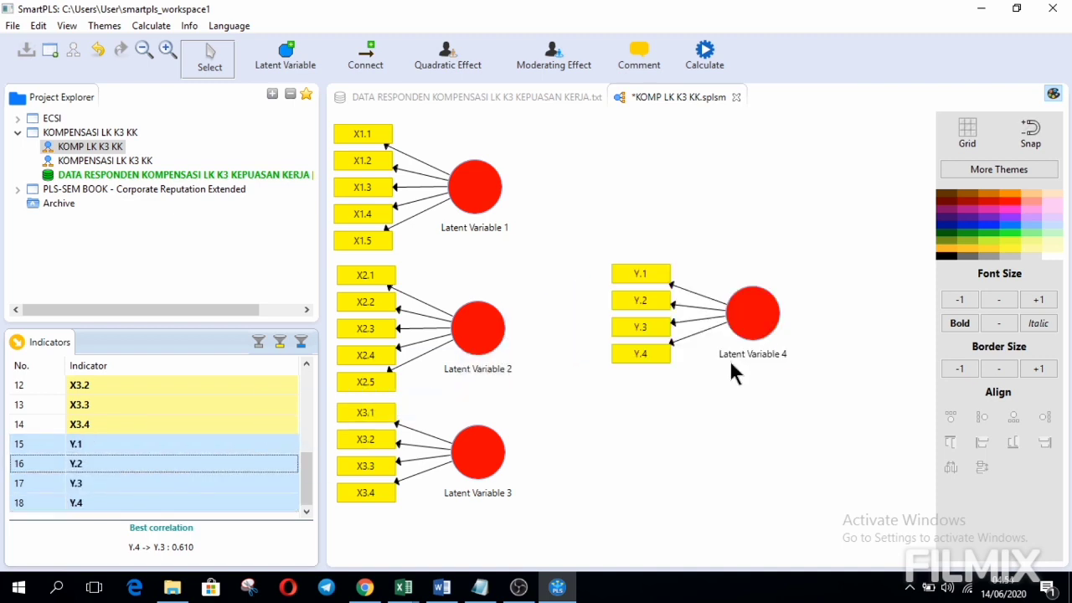
Align the Y construct's indicators to its right side and shift the construct slightly down and left
left_click(757, 323)
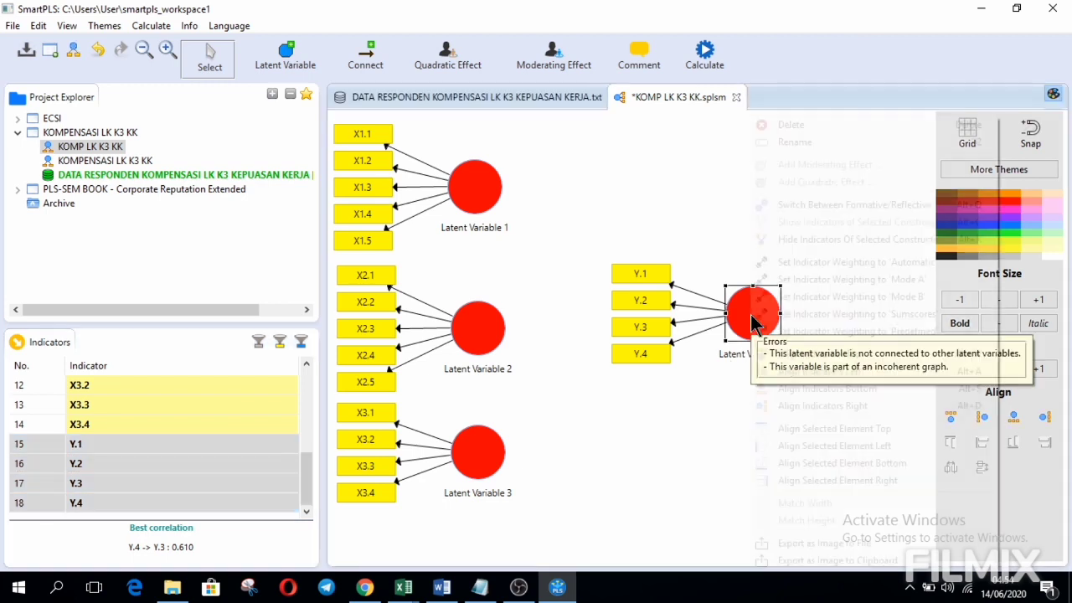
right_click(754, 314)
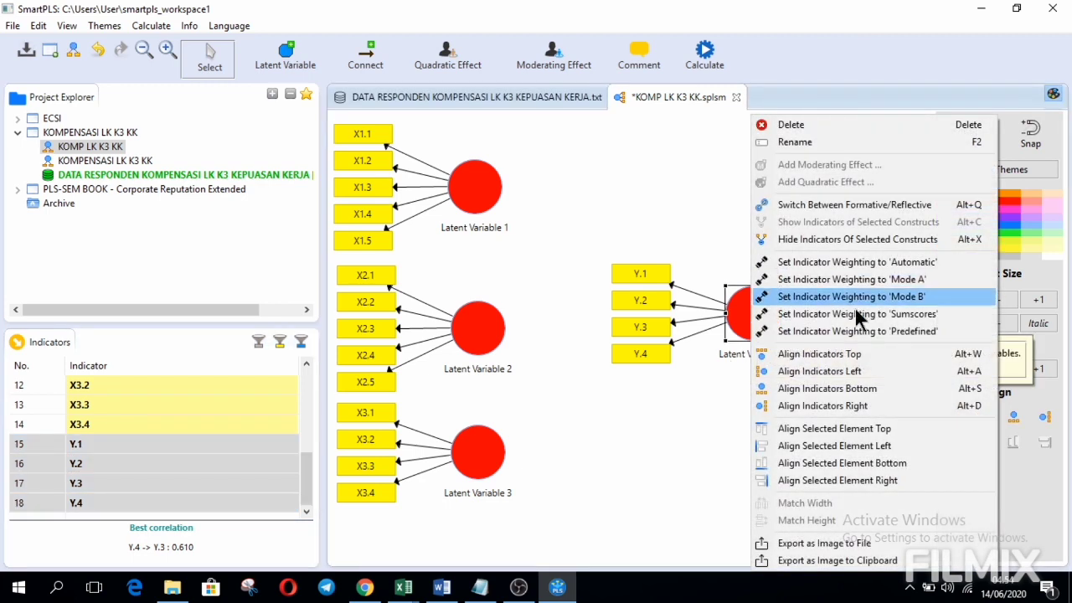
left_click(837, 407)
left_click_drag(743, 321, 733, 332)
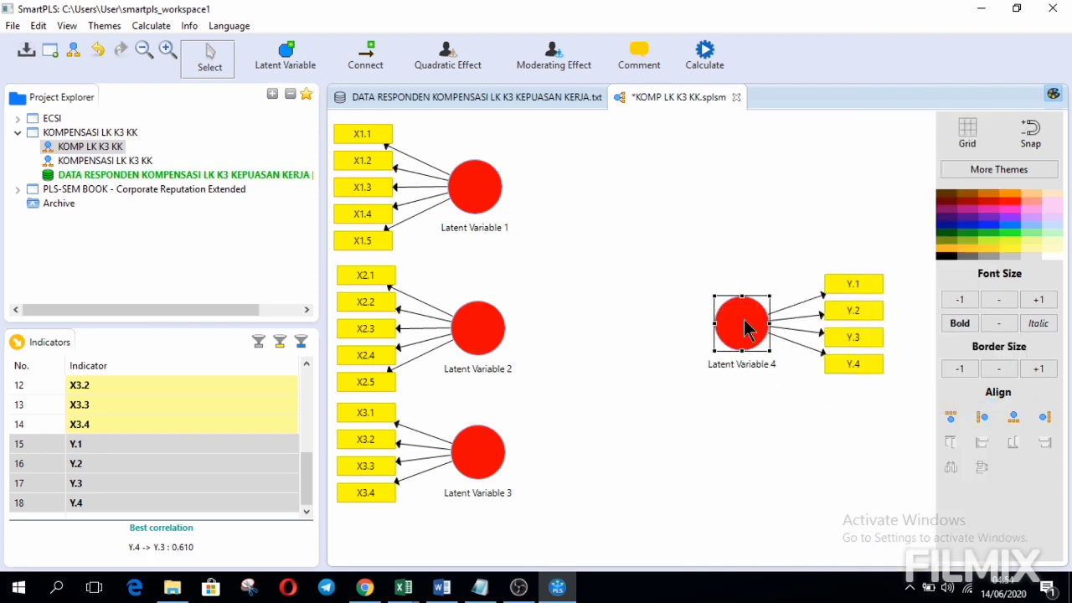
left_click(643, 248)
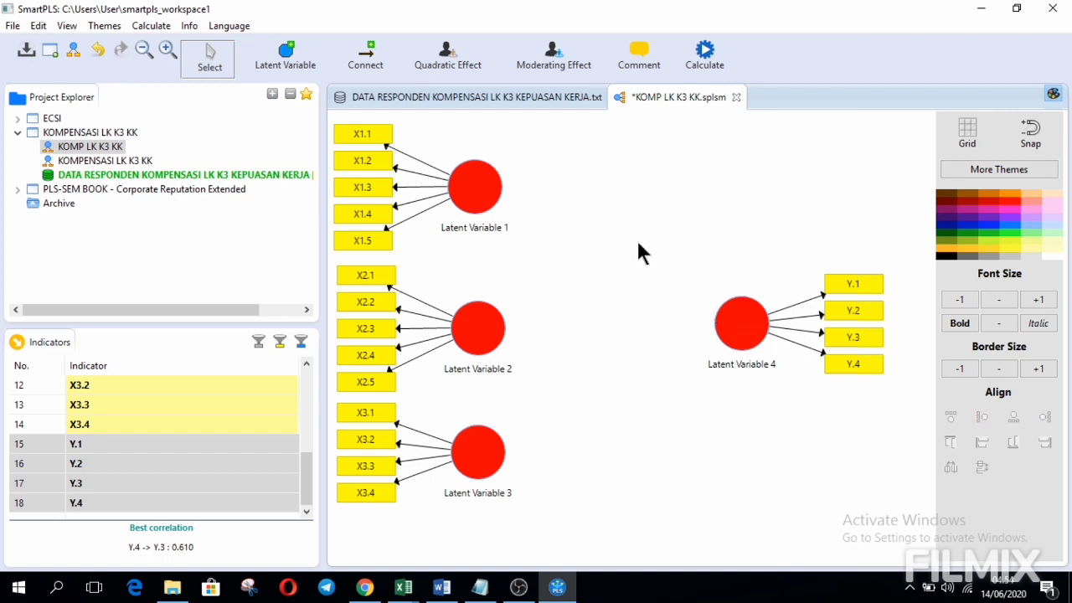
Rename the latent variable with the X1 indicators to KOMPENSASI
left_click(478, 186)
right_click(478, 186)
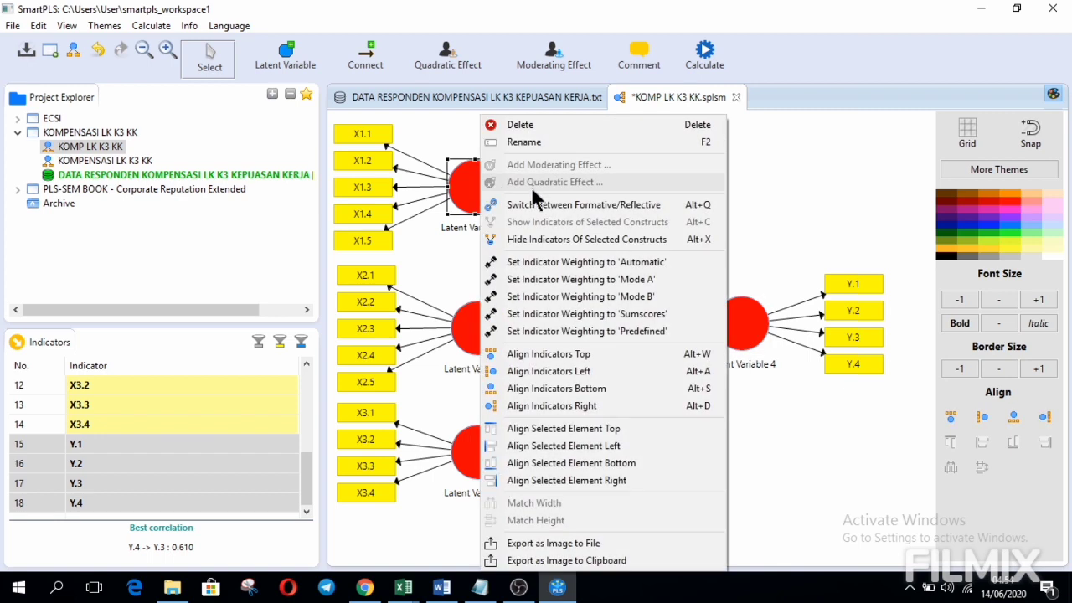
left_click(522, 142)
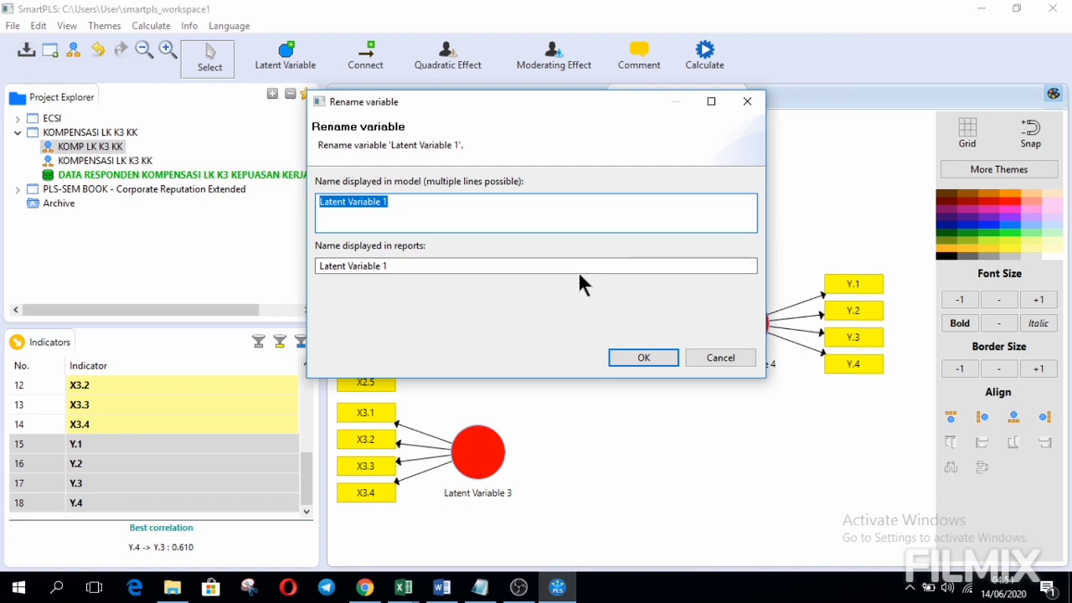
type("KM")
key("BackSpace")
type("OMPENSASI")
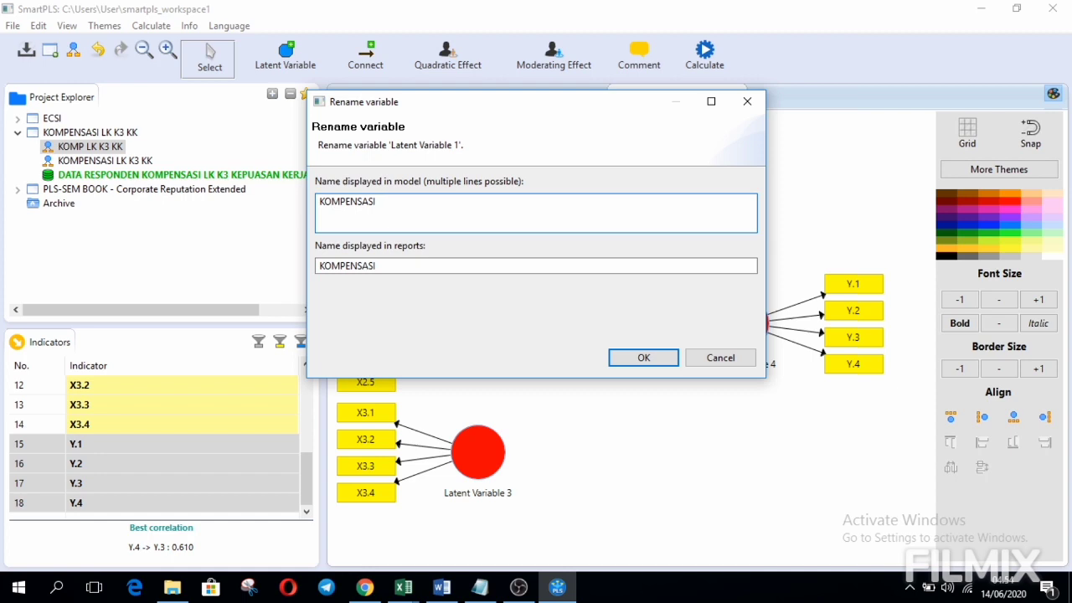
left_click(624, 360)
Rename the latent variable with the X2 indicators to LINGKUNGAN KERJA
left_click(481, 342)
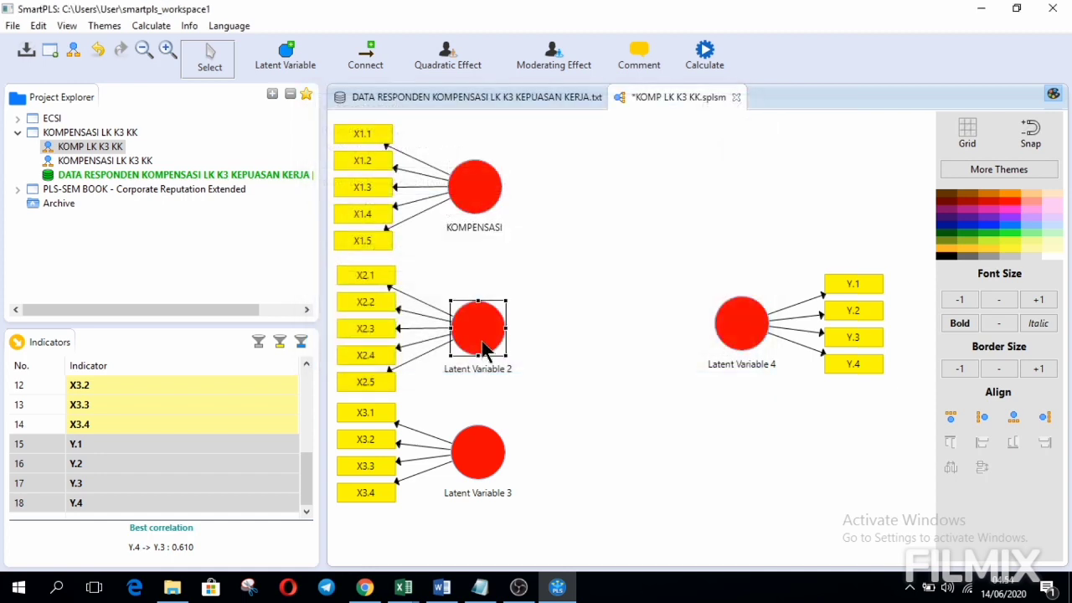
right_click(483, 342)
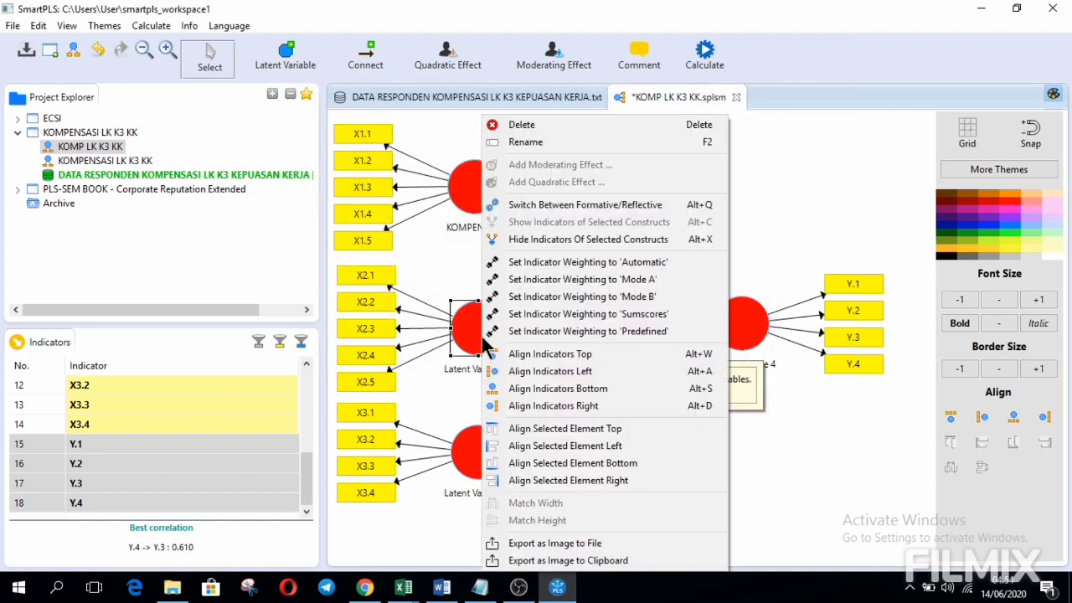
left_click(515, 141)
type("LINGKUNGAN KERJA")
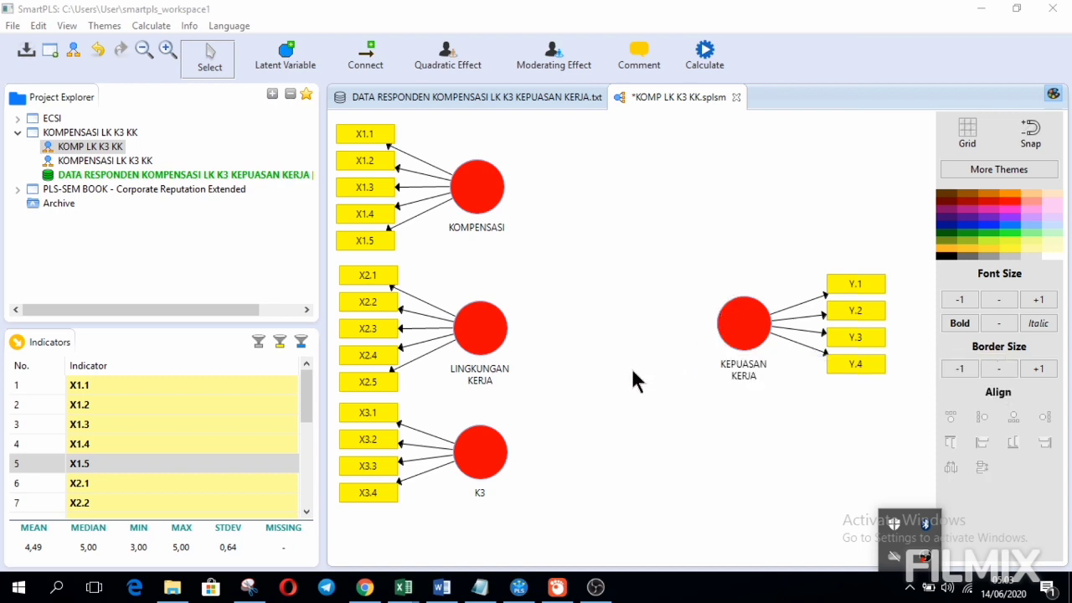
Connect KOMPENSASI, LINGKUNGAN KERJA and K3 each to KEPUASAN KERJA with a path arrow
left_click(365, 55)
left_click(476, 187)
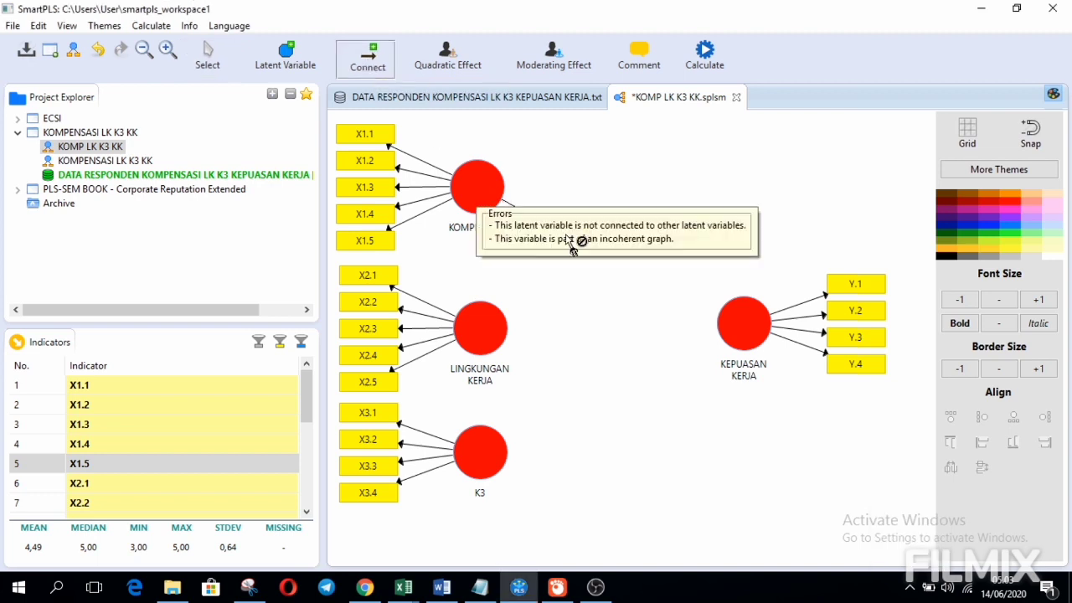
left_click(743, 322)
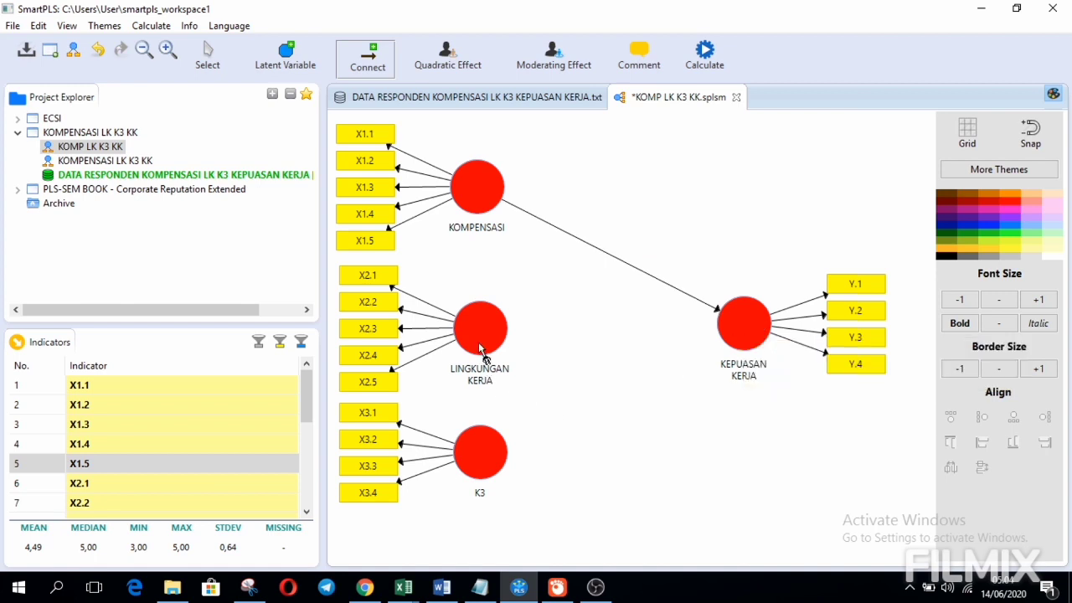
left_click(480, 338)
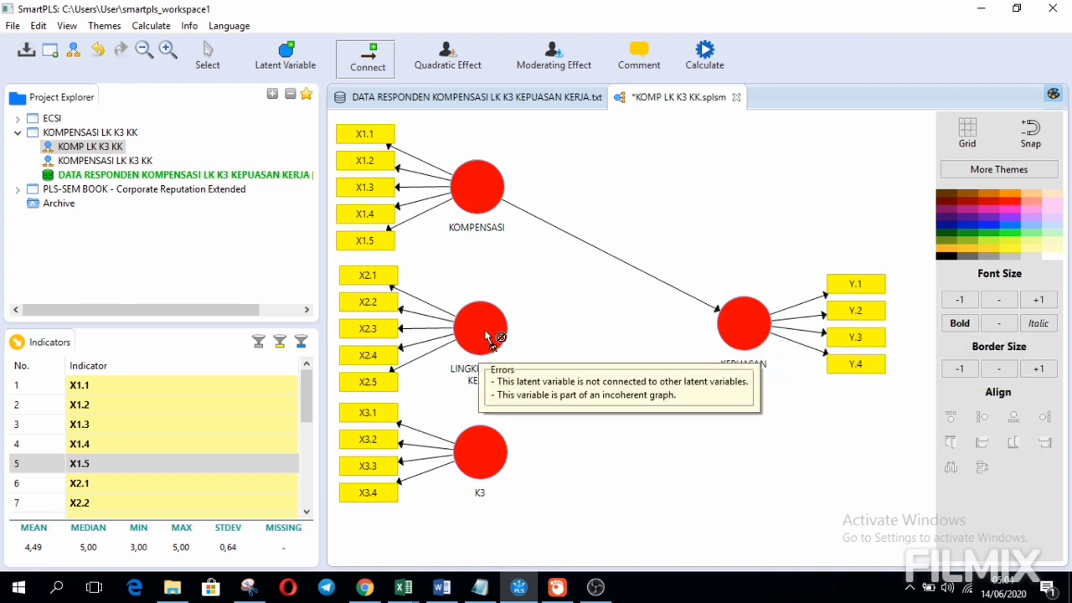
left_click(745, 328)
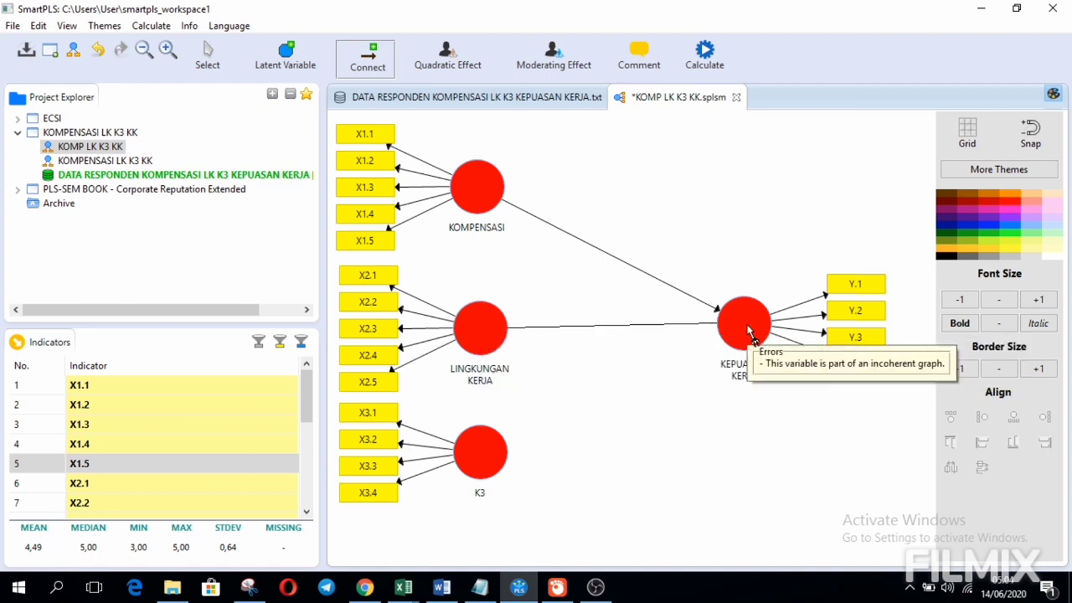
left_click(487, 458)
left_click(750, 326)
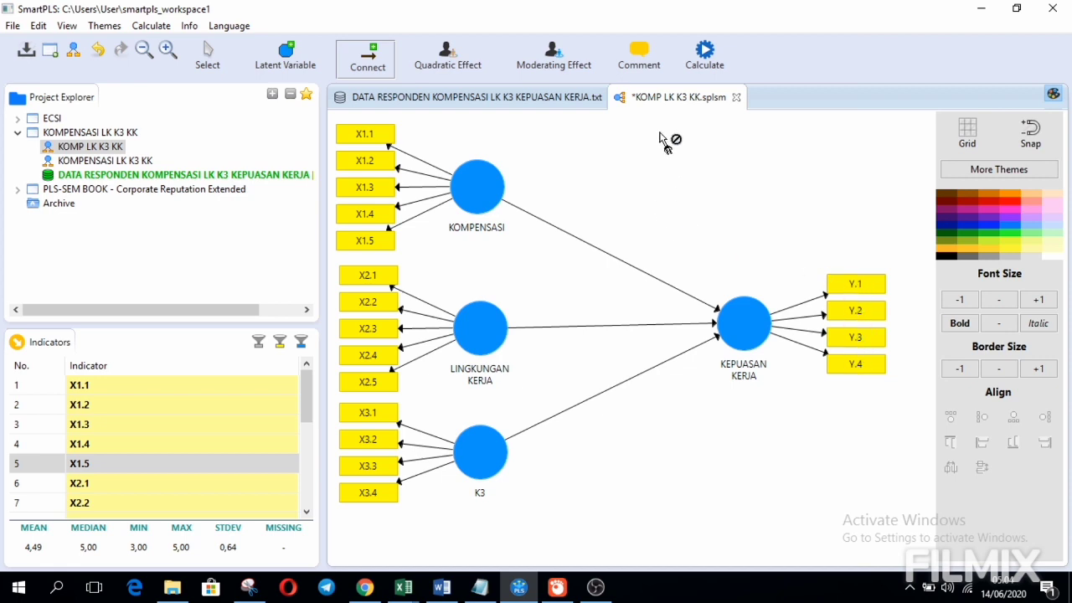
Run the PLS Algorithm on the path model with the default Path weighting settings and open the full report
left_click(704, 59)
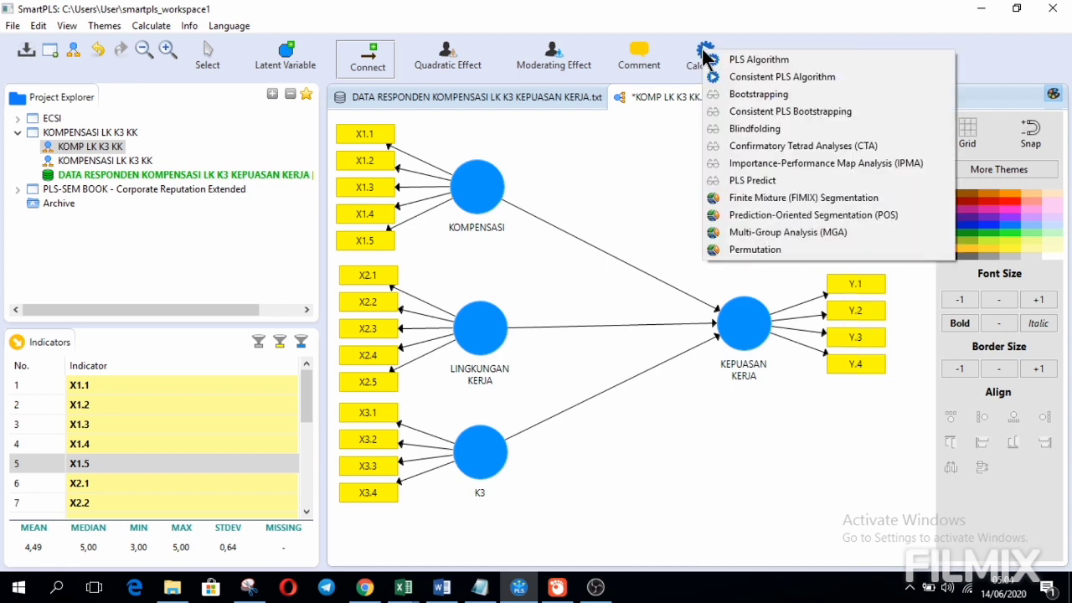
left_click(767, 57)
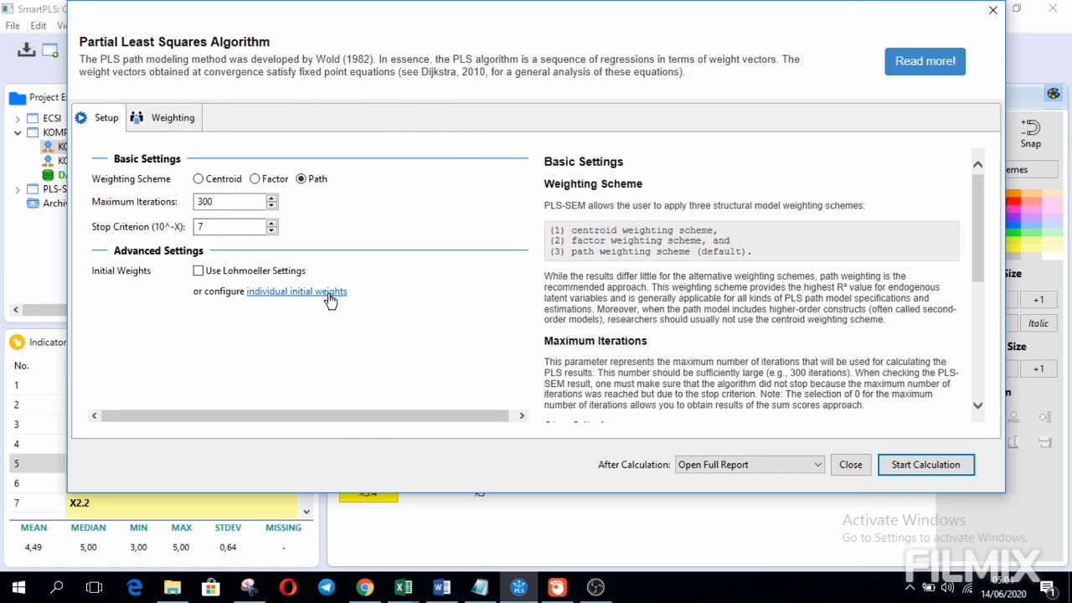
left_click(930, 463)
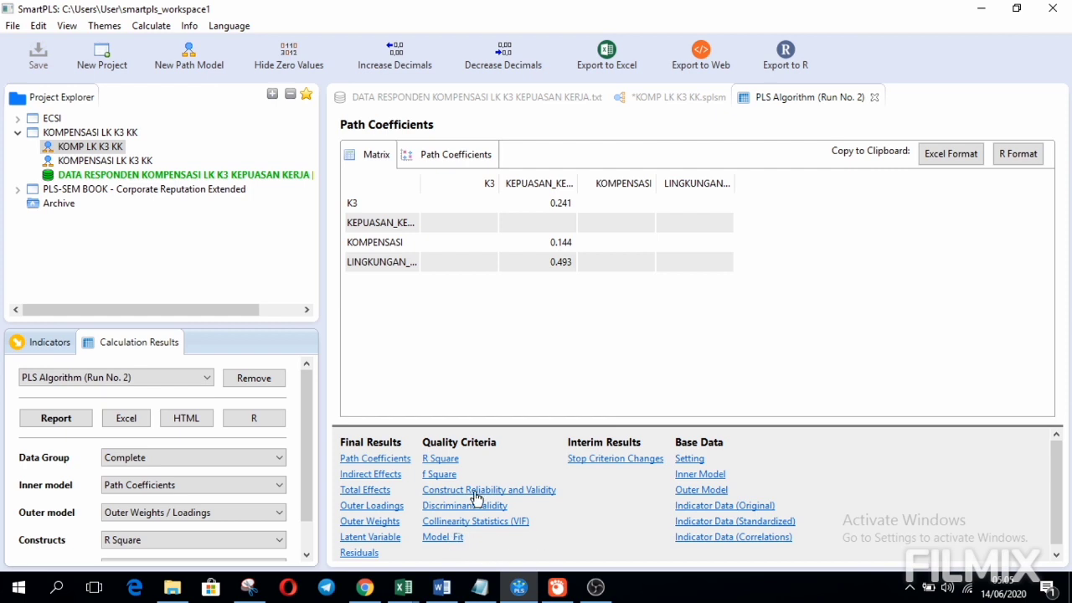
Review the loadings on the path model and the Construct Reliability and Validity matrix, widening its columns to show full headings
left_click(655, 92)
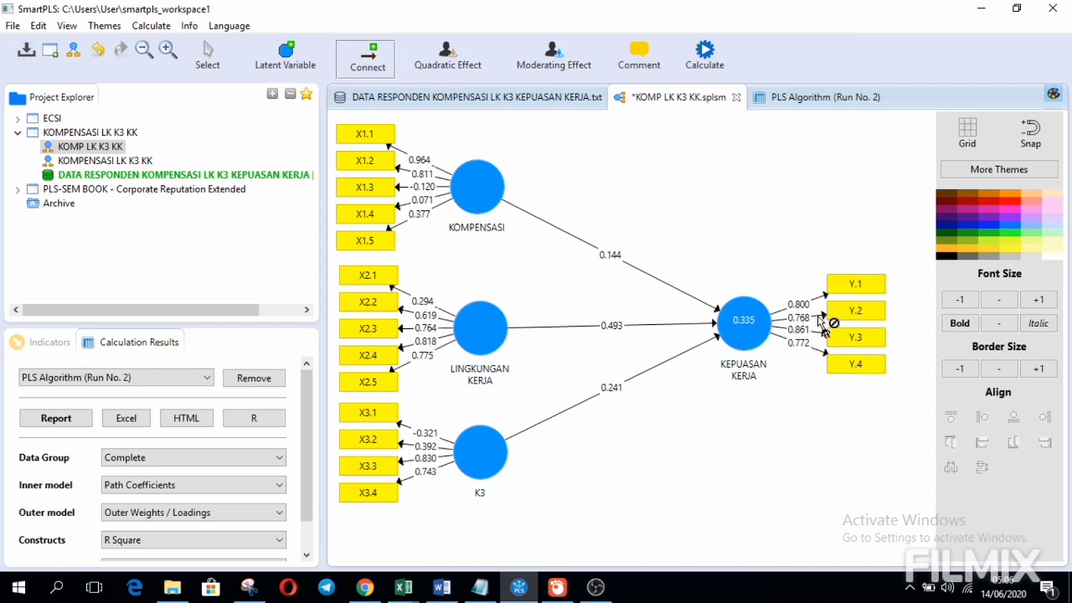
left_click(824, 100)
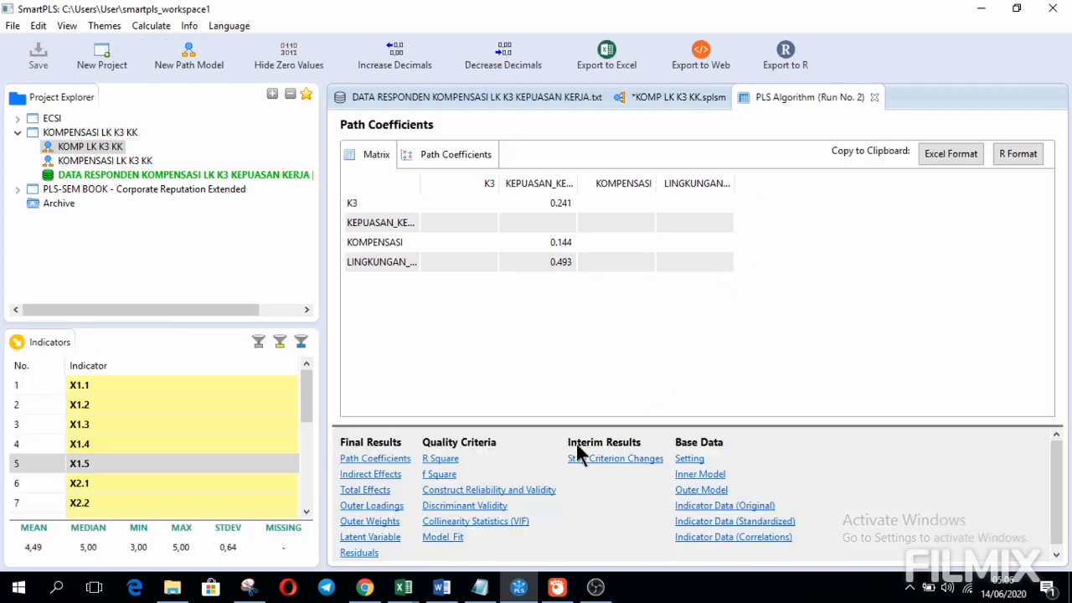
left_click(519, 494)
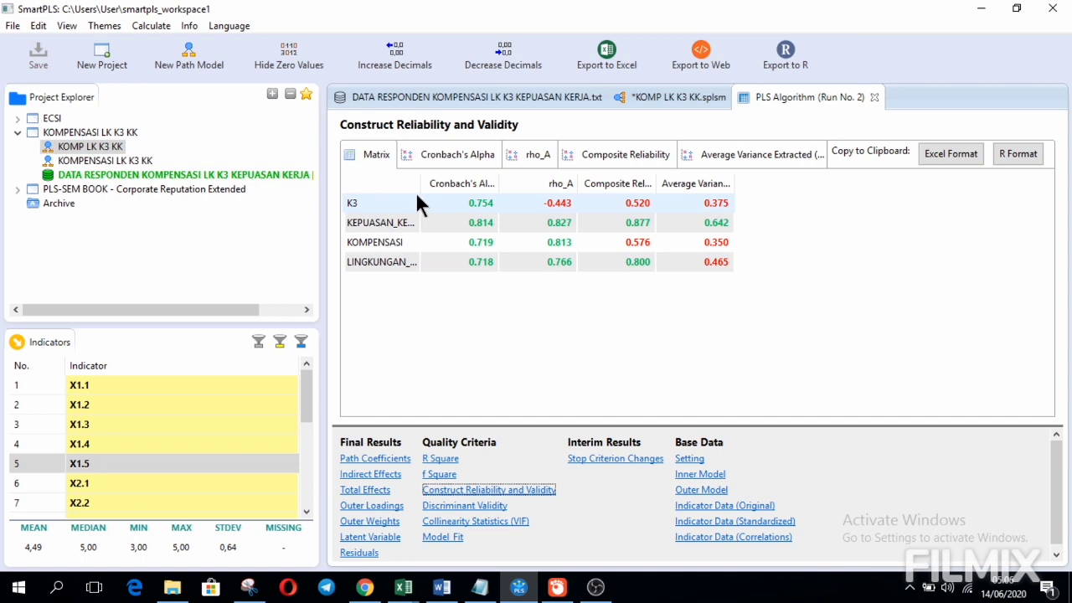
left_click_drag(419, 179, 455, 184)
left_click_drag(535, 175, 565, 186)
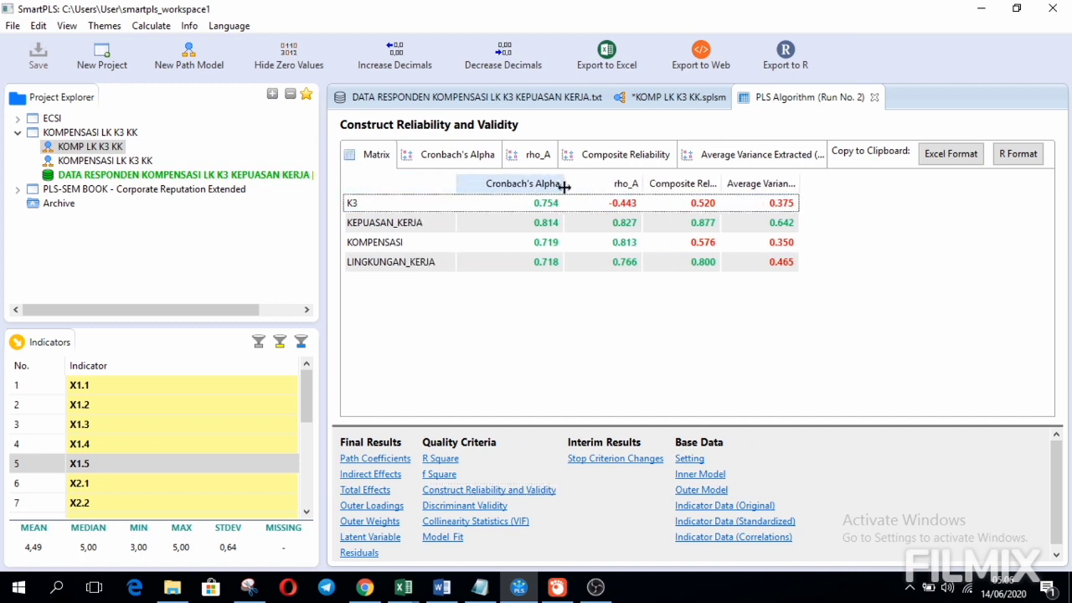
left_click_drag(644, 182, 649, 183)
left_click_drag(722, 183, 759, 182)
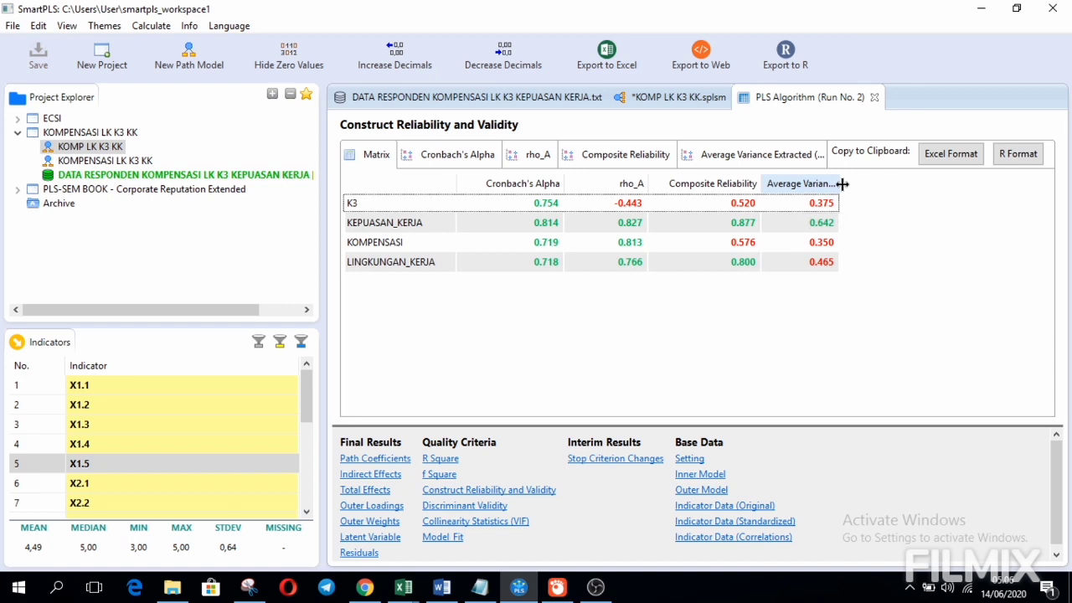
left_click_drag(842, 184, 921, 184)
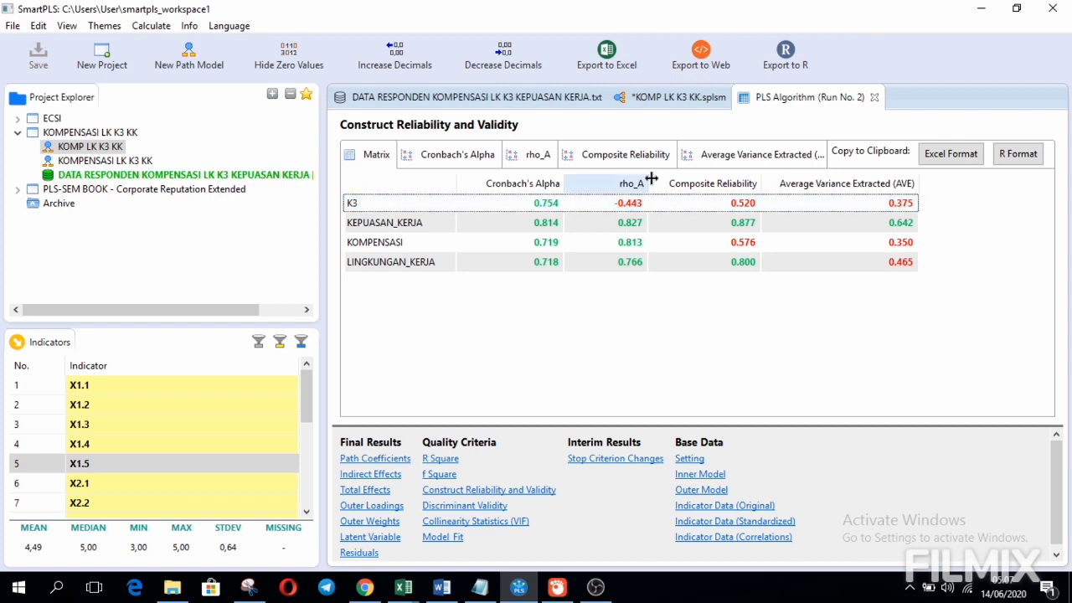
Delete indicator X3.1 from the K3 construct in the path model
left_click(664, 95)
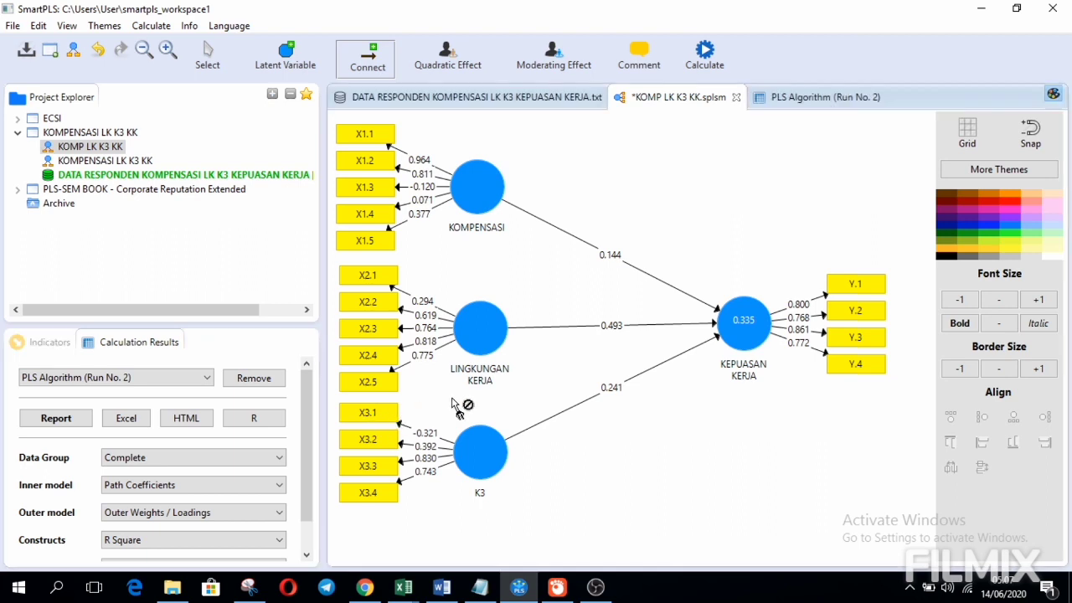
left_click(211, 52)
left_click(374, 416)
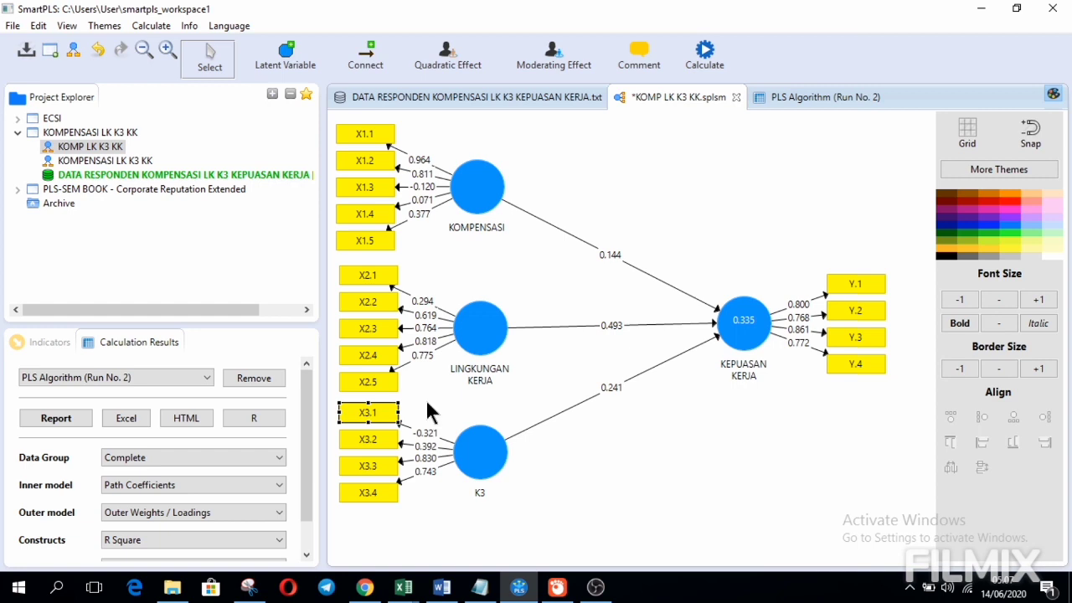
key("Delete")
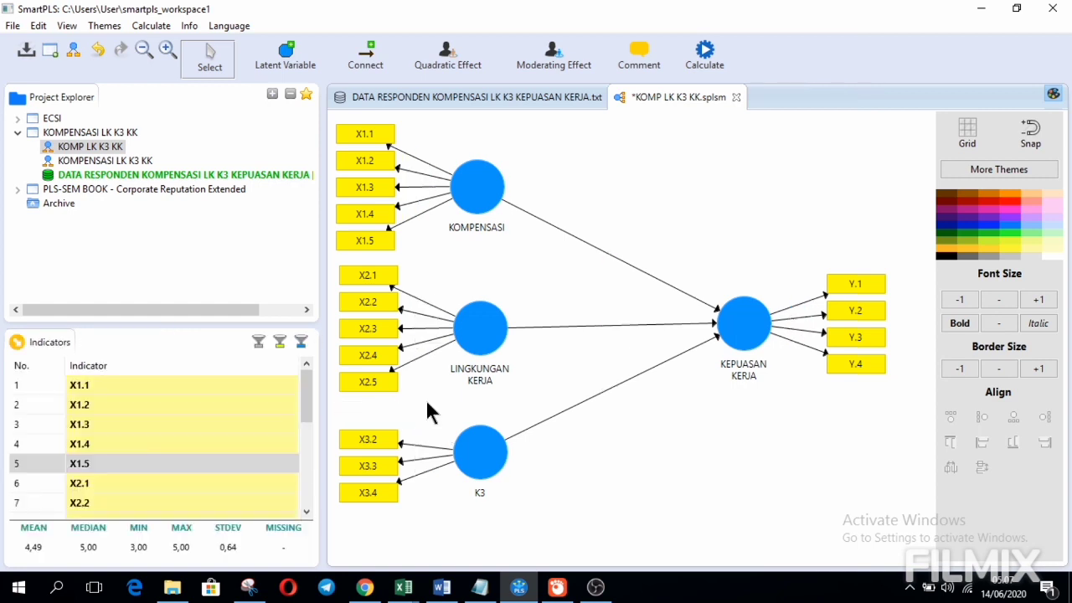
Rerun the PLS Algorithm on the model without X3.1, keeping the default settings
left_click(706, 55)
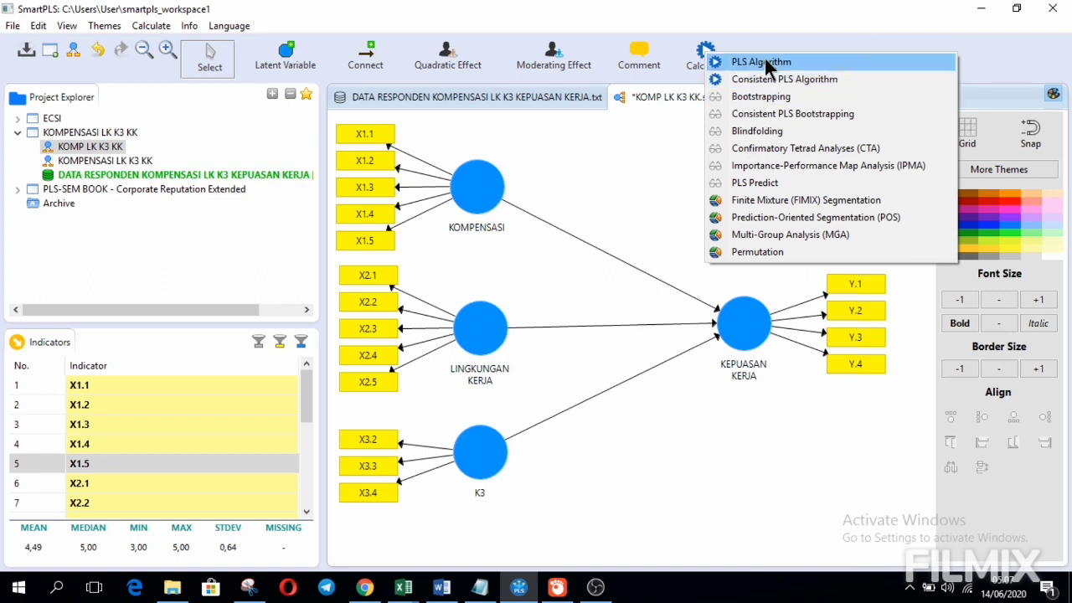
left_click(765, 60)
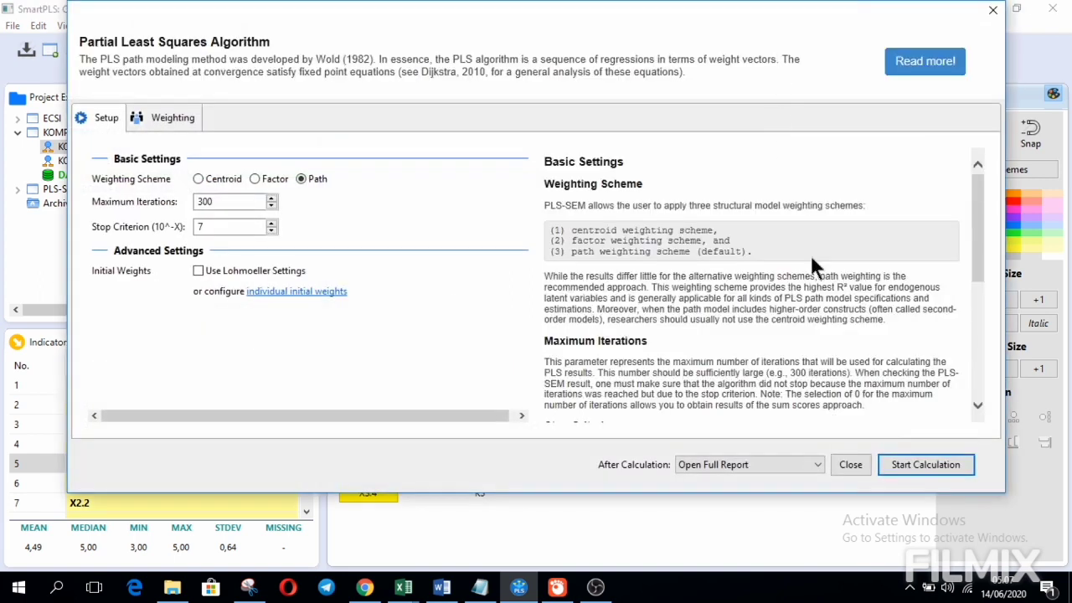
left_click(904, 465)
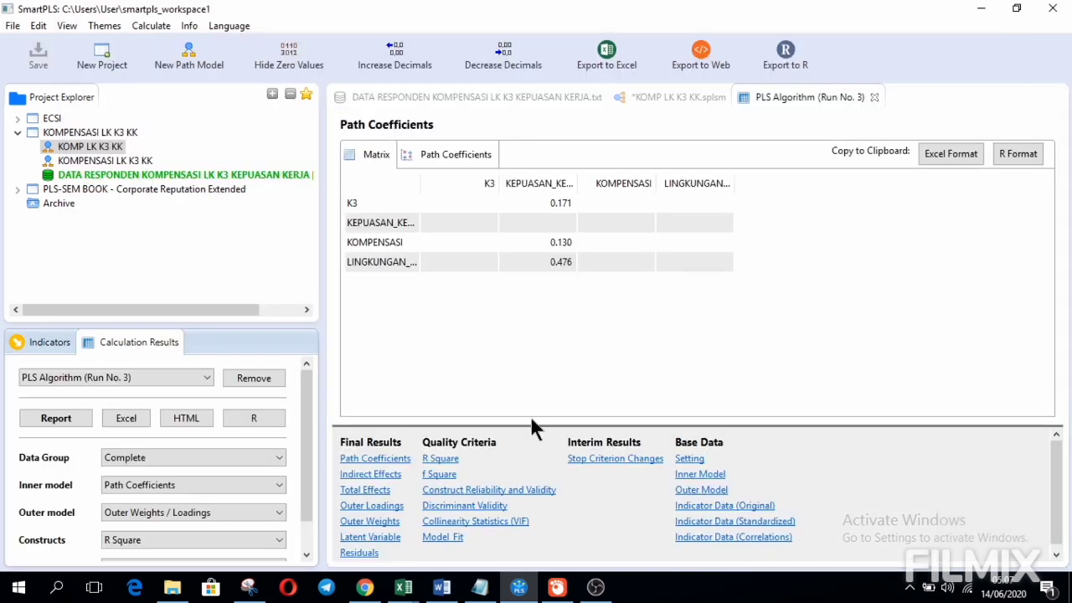
Compare the new Construct Reliability and Validity matrix with the model's loadings, widening the matrix columns for readability
left_click(517, 491)
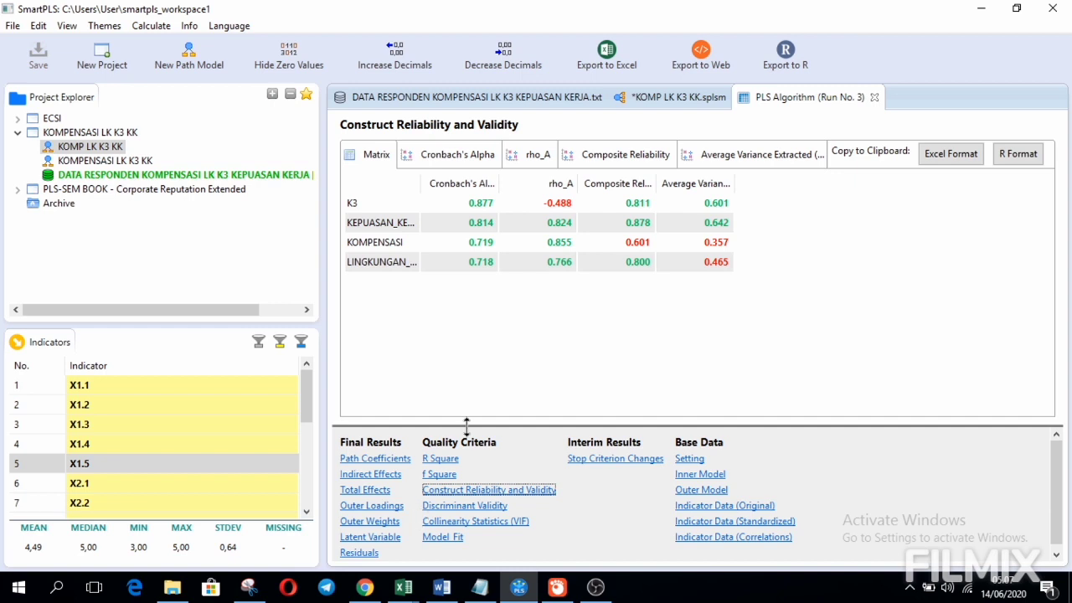
left_click(644, 94)
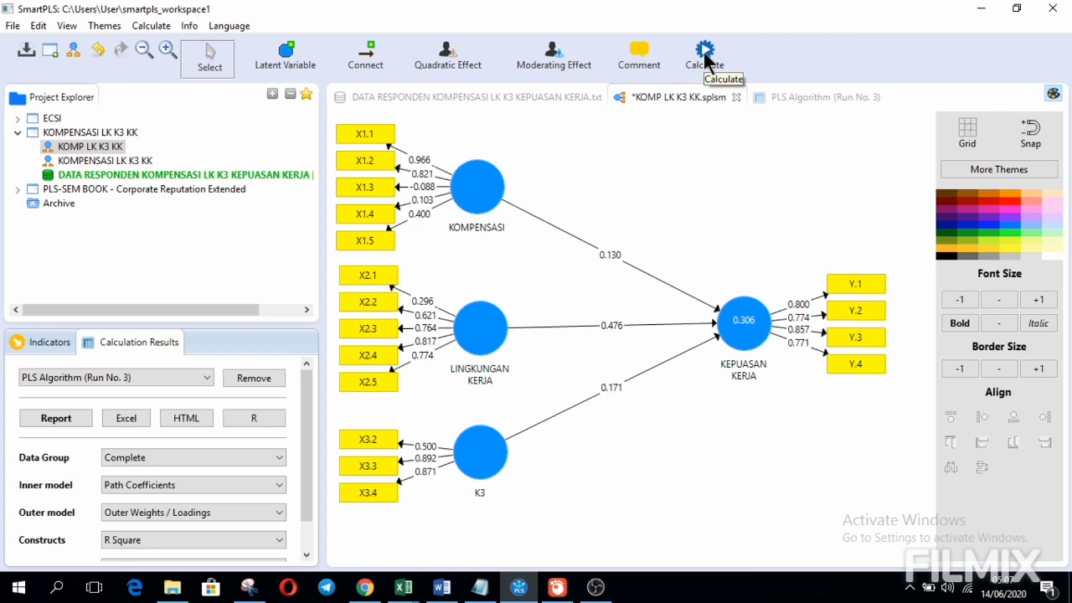
left_click(819, 95)
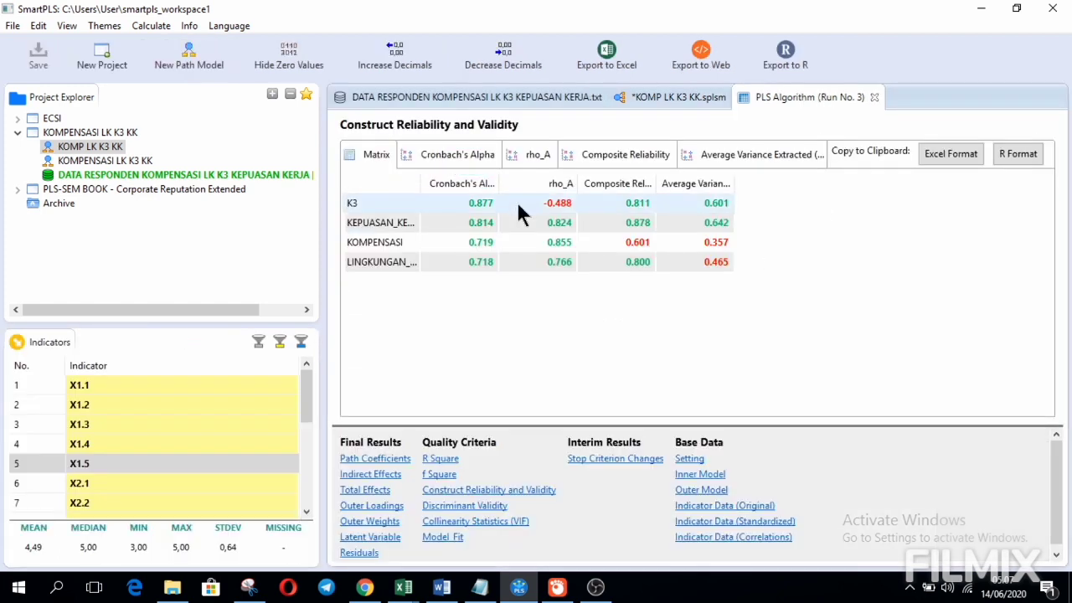
left_click_drag(499, 183, 558, 189)
left_click_drag(422, 189, 459, 189)
left_click_drag(675, 181, 710, 182)
left_click_drag(786, 182, 824, 184)
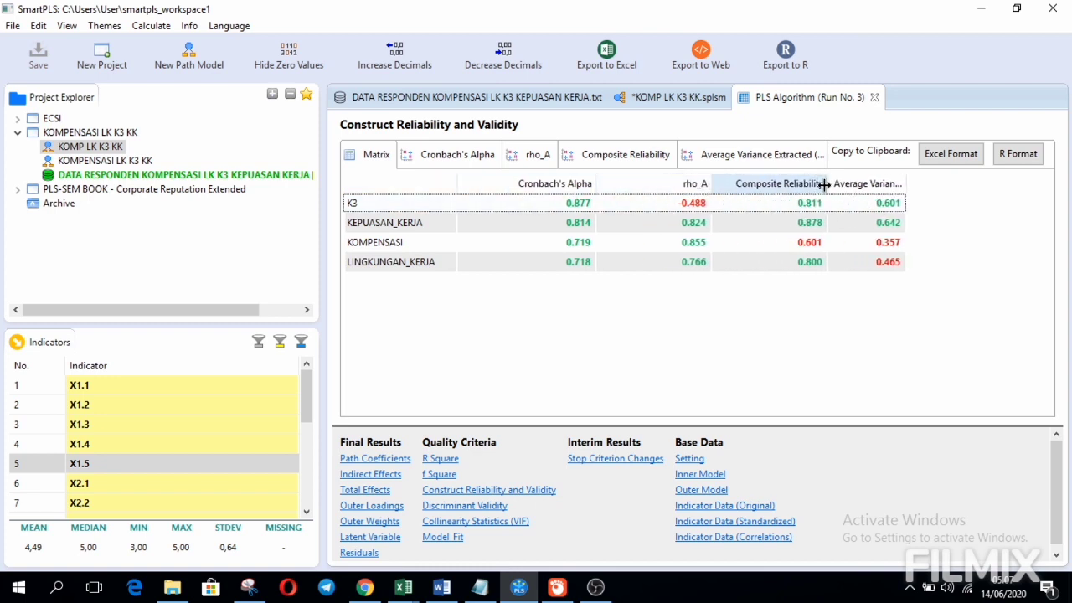
left_click_drag(902, 186, 957, 189)
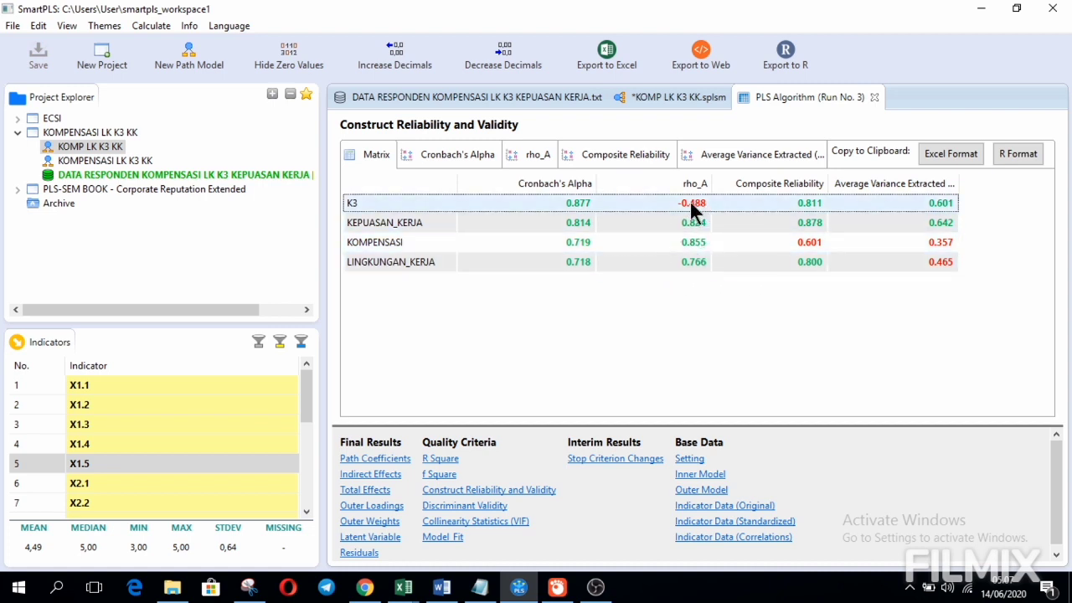
Delete indicator X3.2 from the K3 construct in the path model
left_click(674, 96)
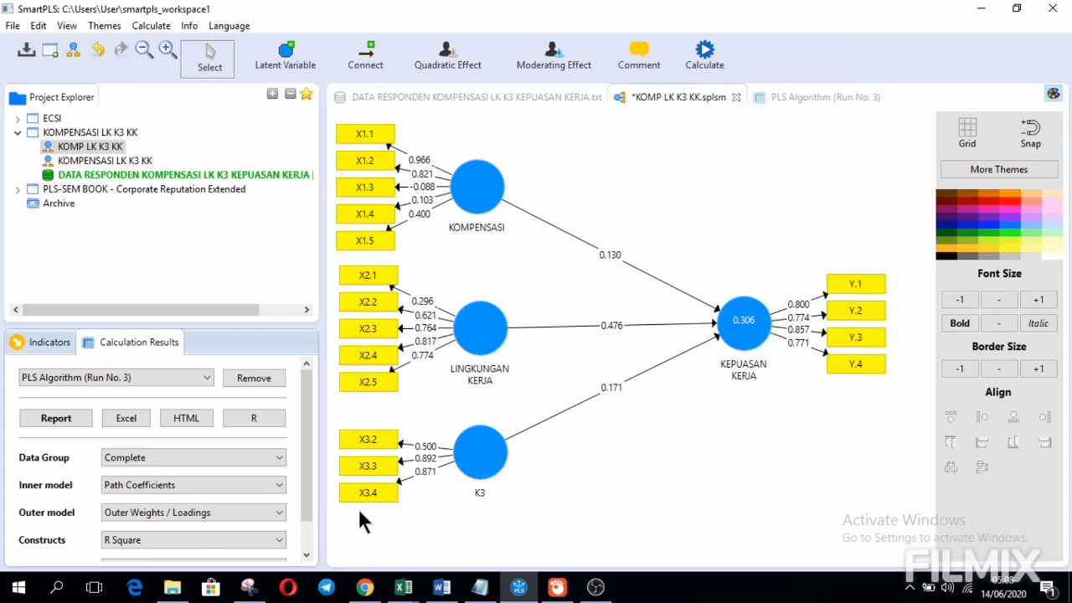
left_click(366, 446)
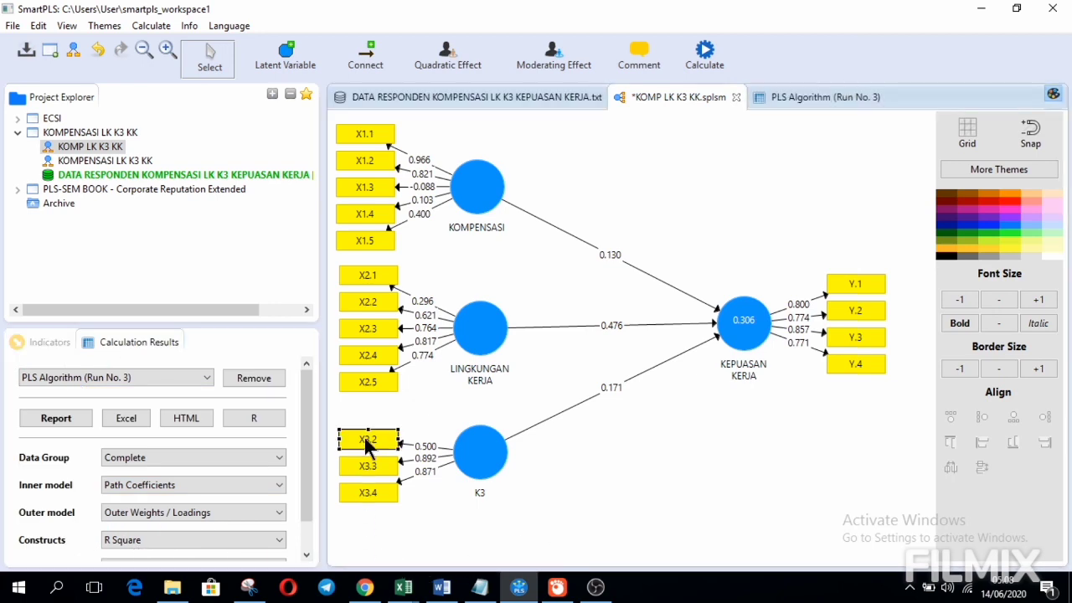
key("Delete")
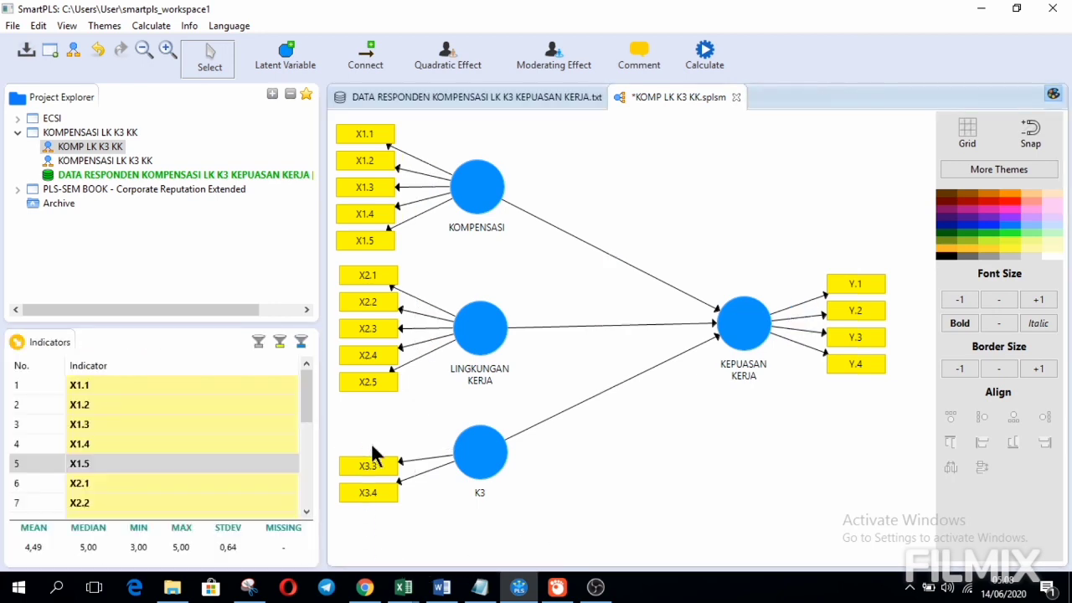
Rerun the PLS Algorithm on the model with only X3.3 and X3.4 under K3, keeping the default settings
left_click(707, 59)
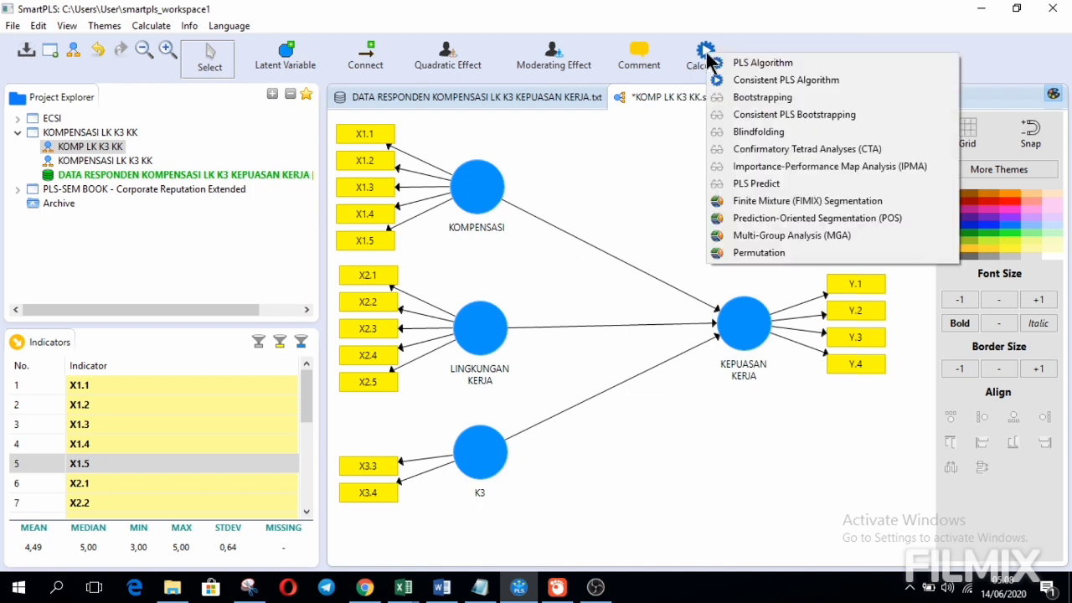
left_click(750, 63)
left_click(938, 464)
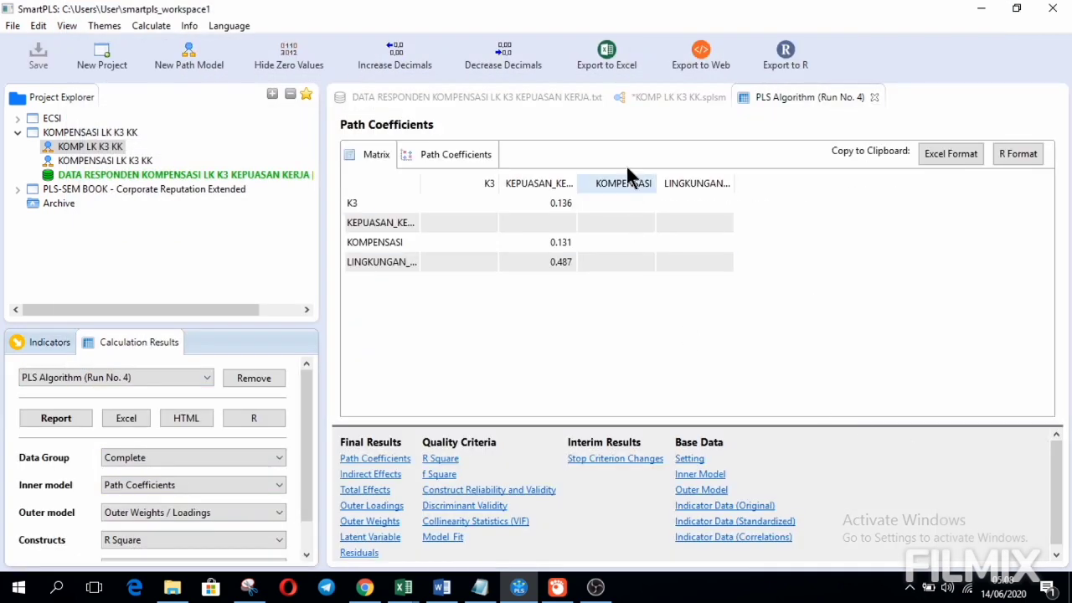
Check the updated loadings and the Construct Reliability and Validity matrix, widening its Average Variance Extracted column
left_click(641, 97)
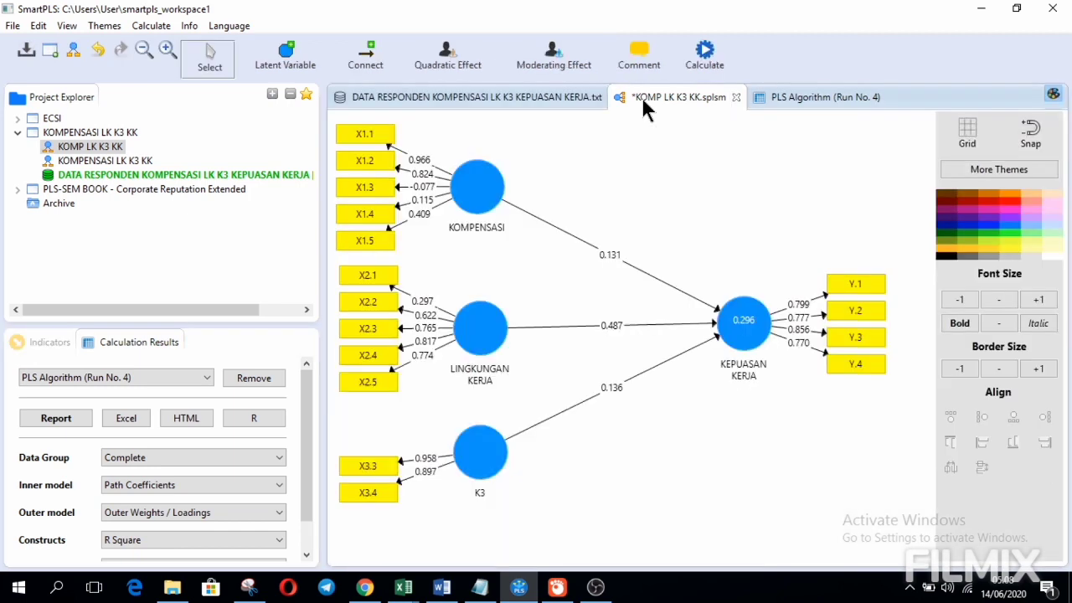
left_click(802, 97)
left_click(502, 490)
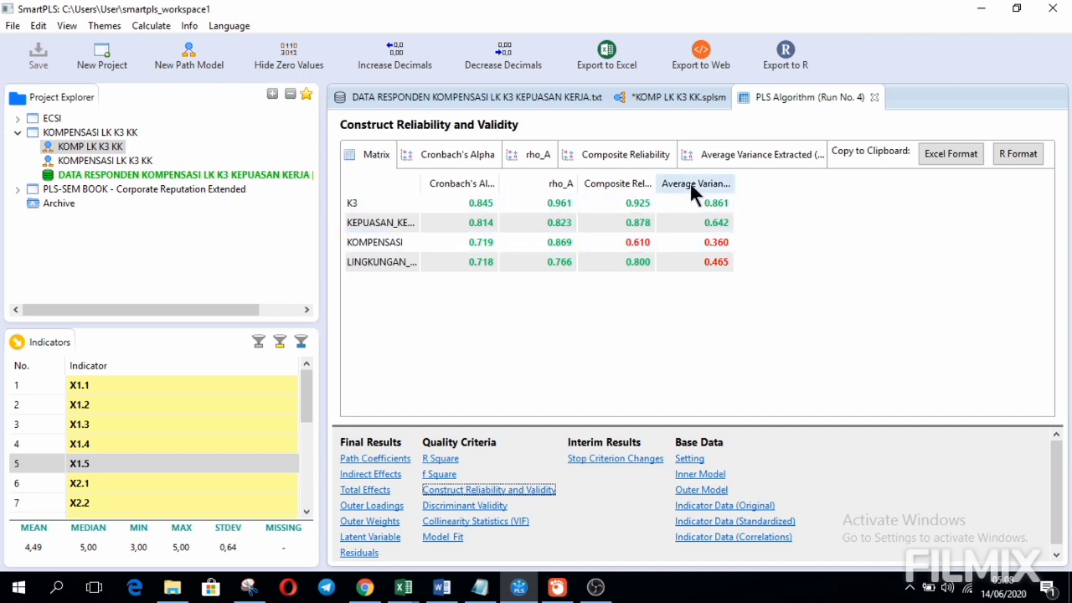
left_click_drag(735, 183, 795, 199)
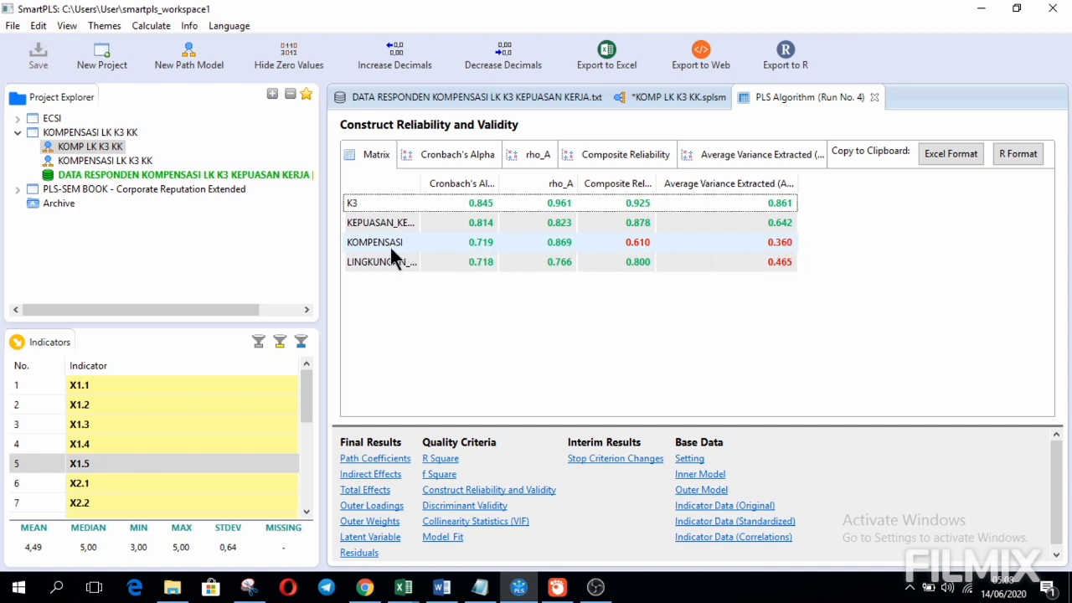
Delete indicator X1.3 from the KOMPENSASI construct in the path model
left_click(670, 95)
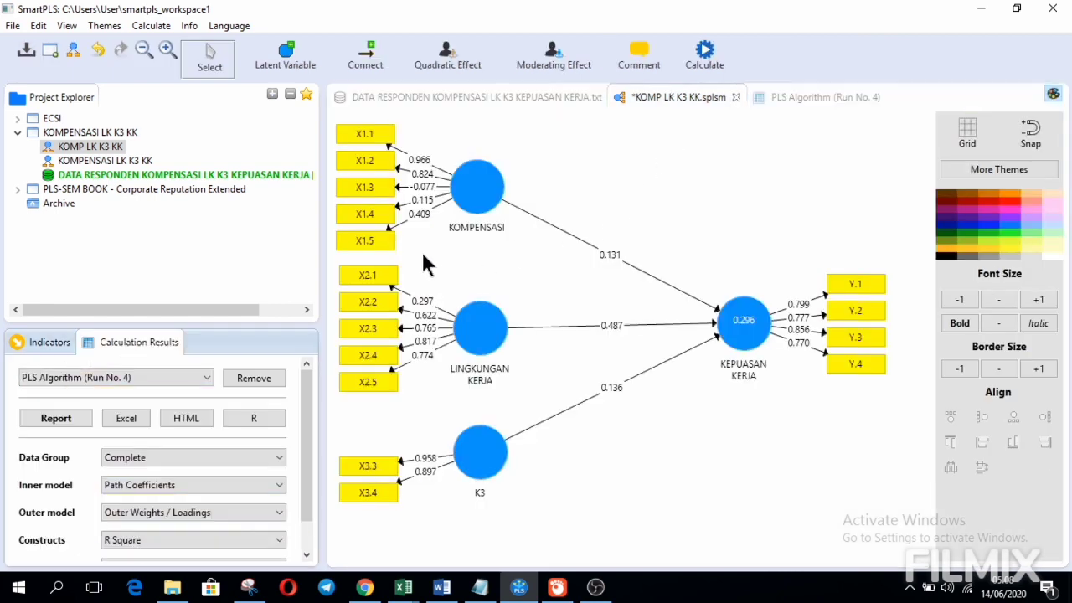
left_click(376, 196)
key("Delete")
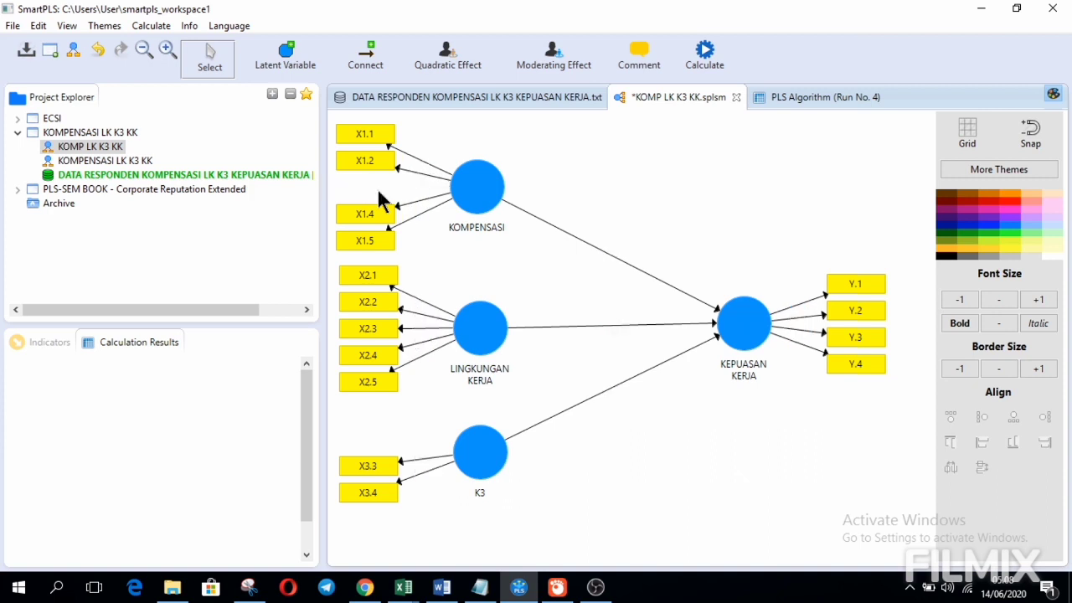
Rerun the PLS Algorithm on the model without X1.3, keeping the default settings
left_click(706, 51)
left_click(741, 61)
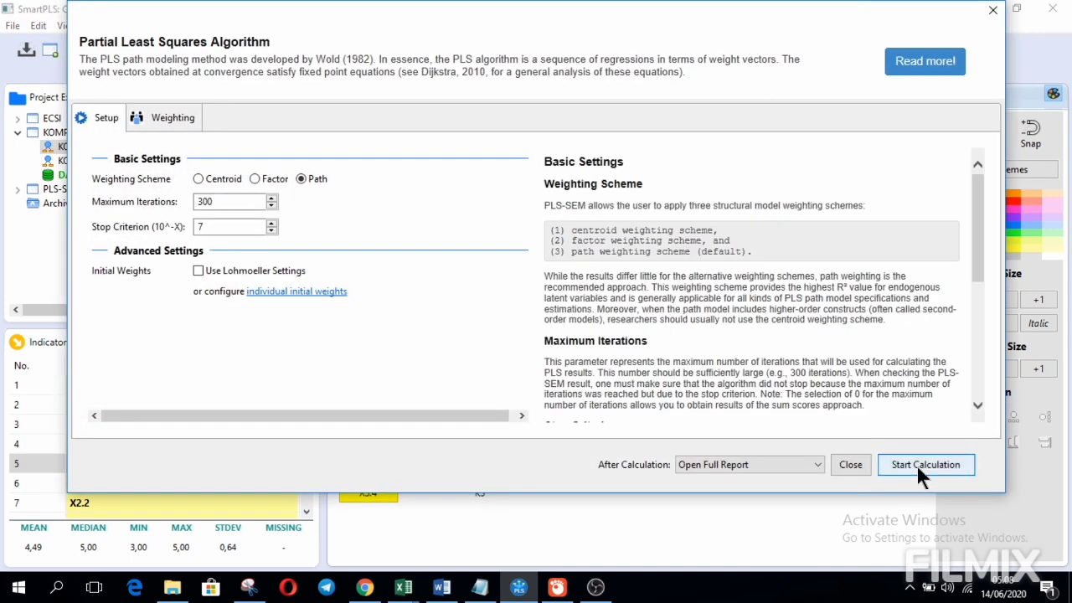
left_click(921, 469)
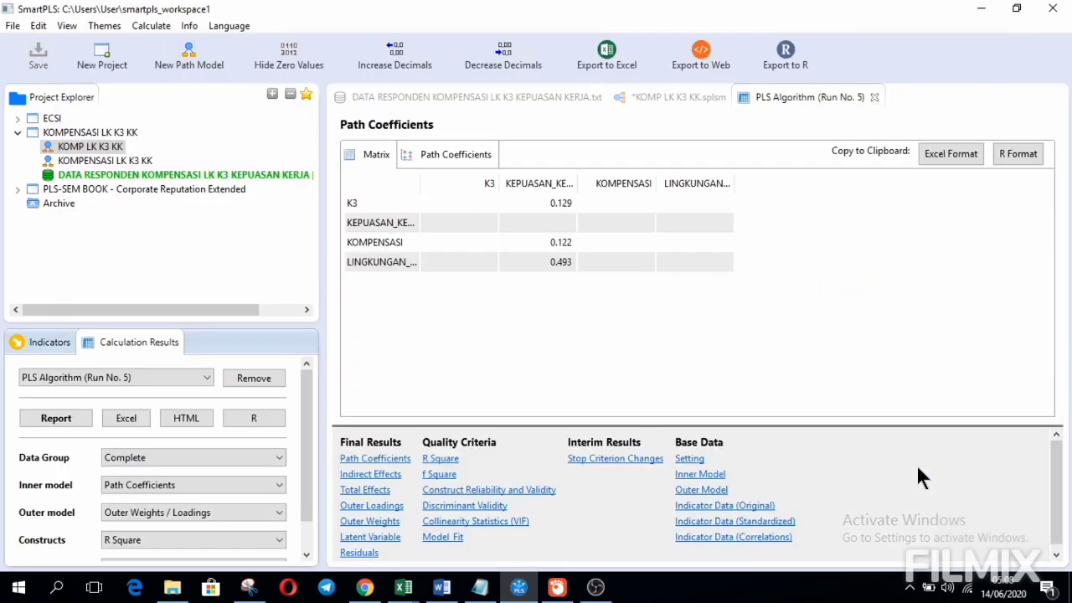
Examine the Construct Reliability and Validity matrix with its construct-name column widened, and return to the path model to check the loadings
left_click(502, 494)
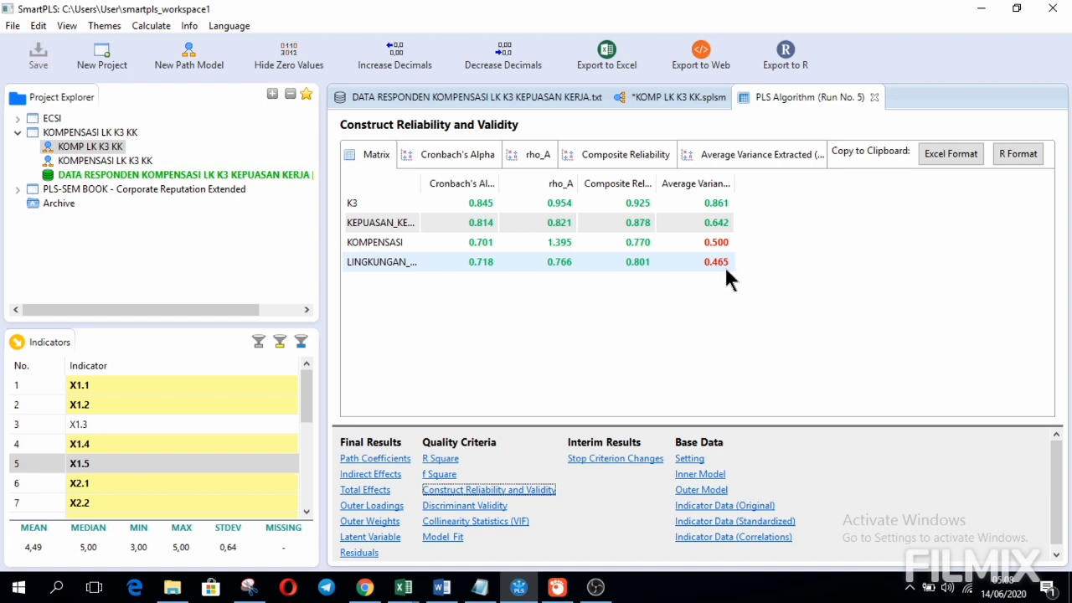
double_click(420, 182)
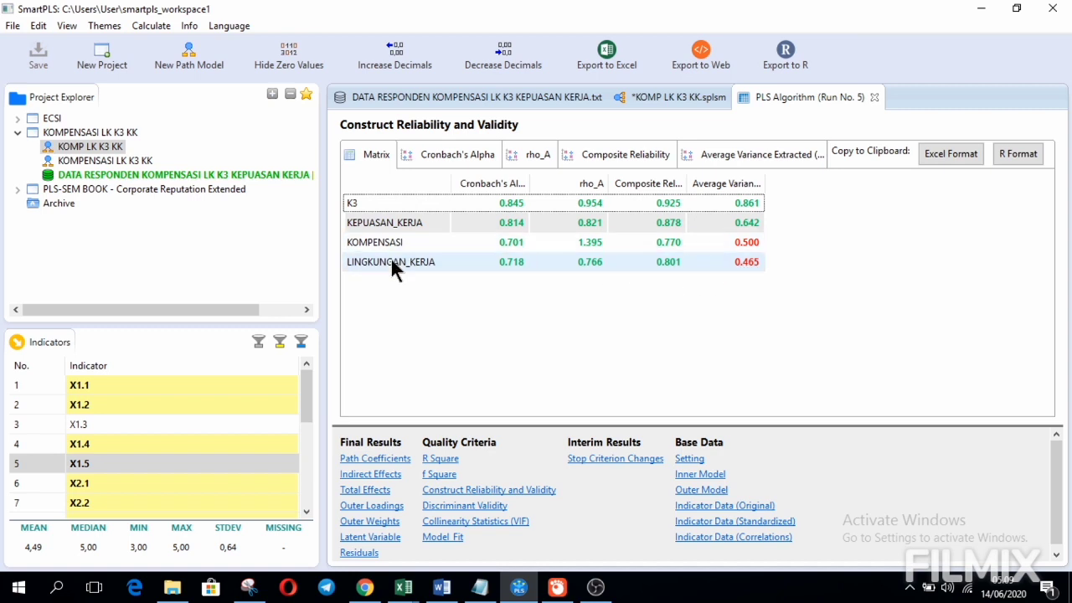
left_click(680, 98)
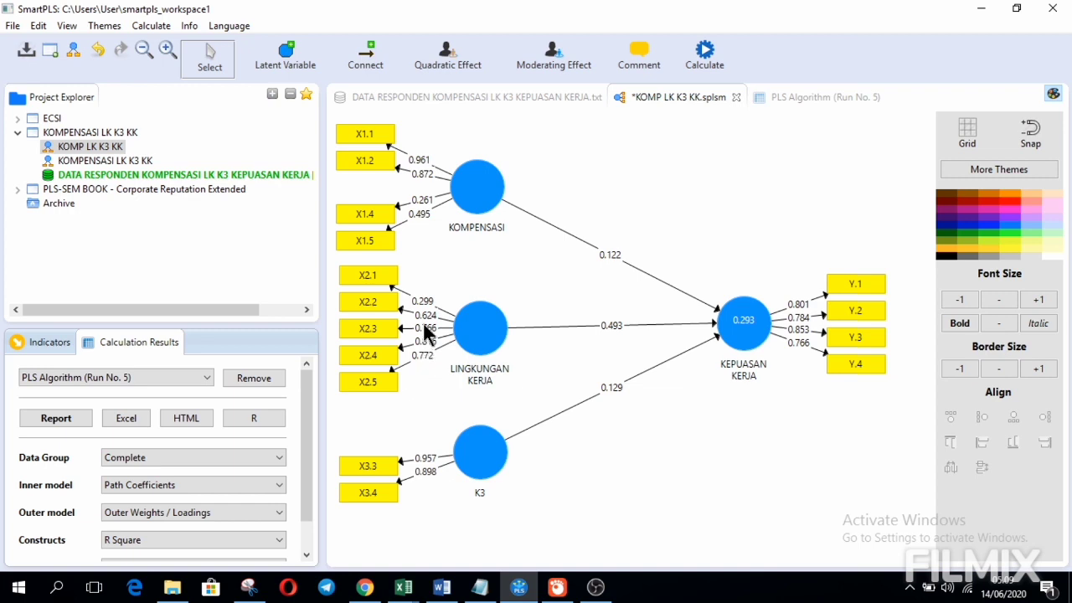
Delete indicator X2.1 from the LINGKUNGAN KERJA construct and rerun the PLS Algorithm with the default settings
left_click(381, 279)
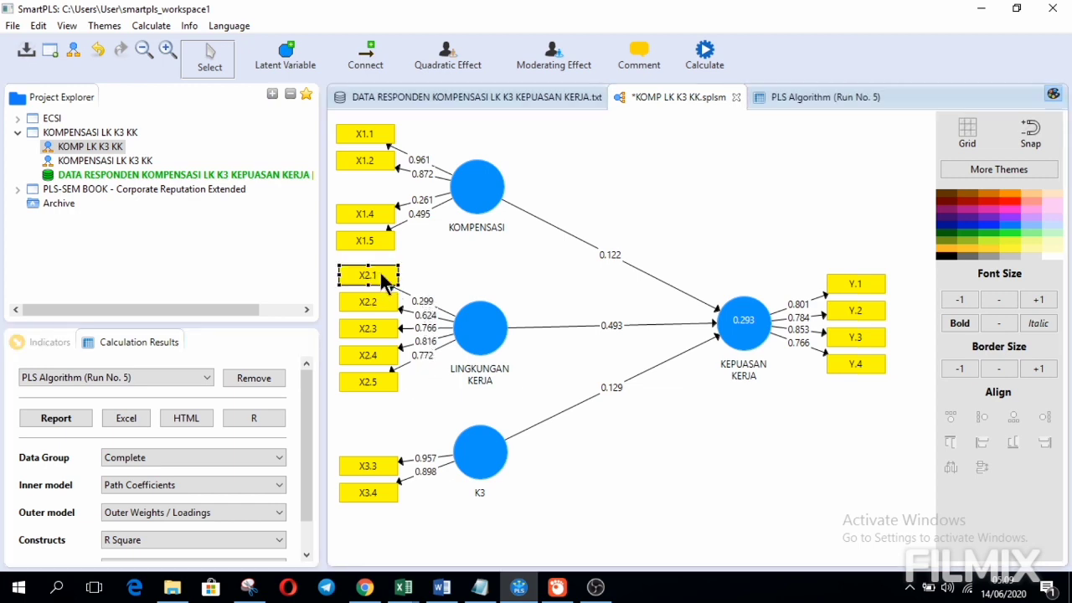
key("Delete")
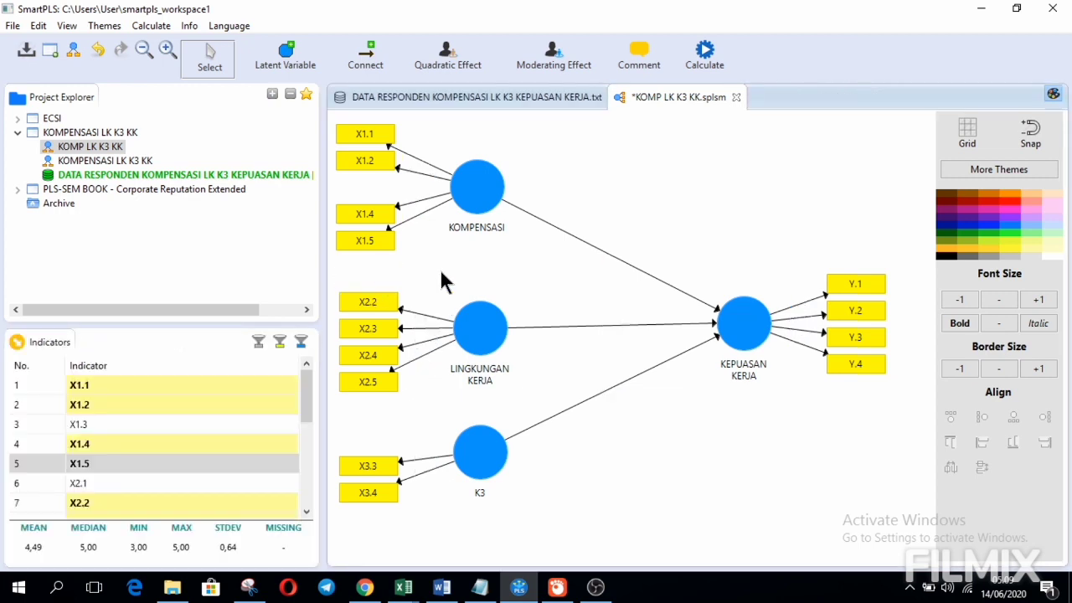
left_click(708, 59)
left_click(732, 59)
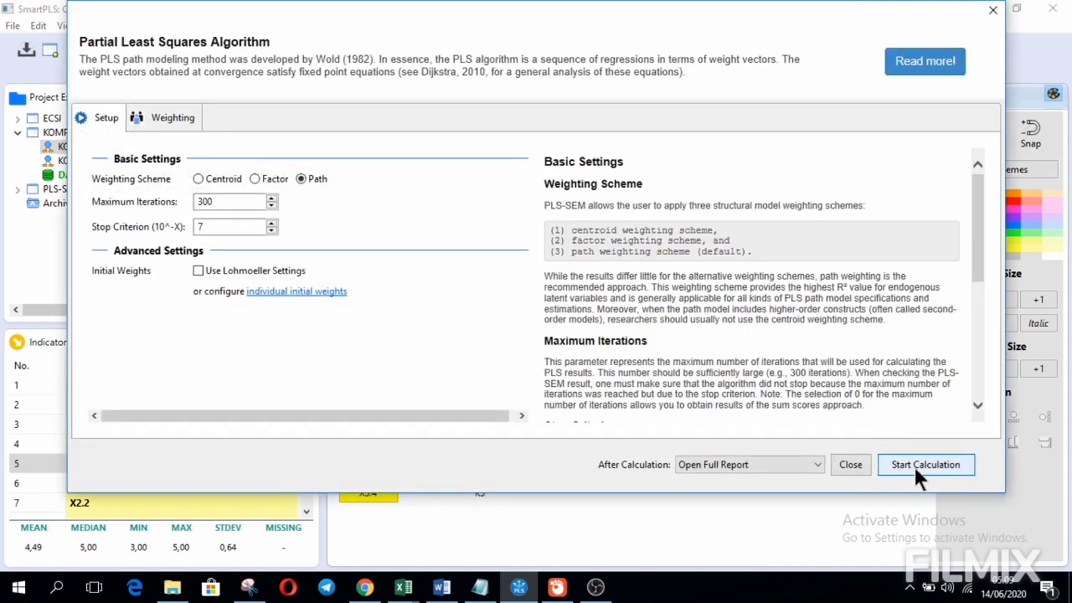
left_click(913, 466)
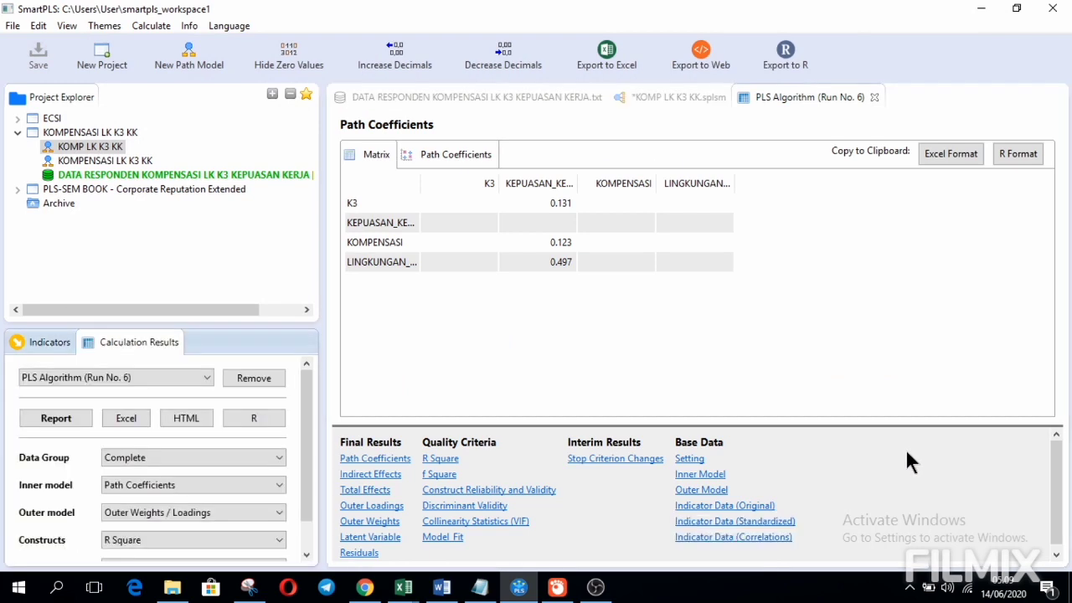
Check the Construct Reliability and Validity results, and delete indicator X1.4 from the KOMPENSASI construct in the path model
left_click(527, 493)
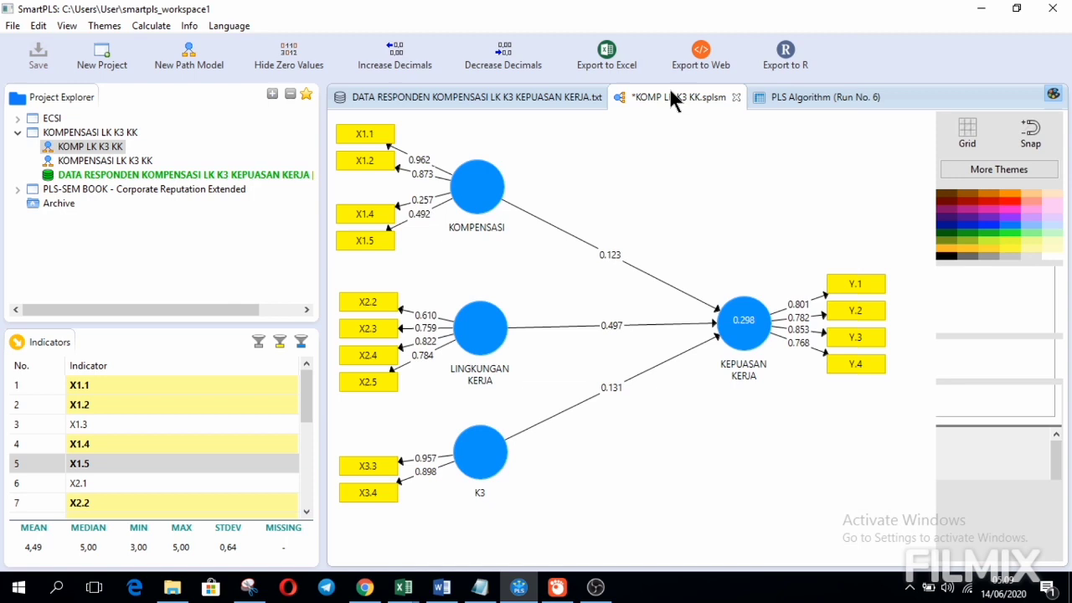
left_click(670, 97)
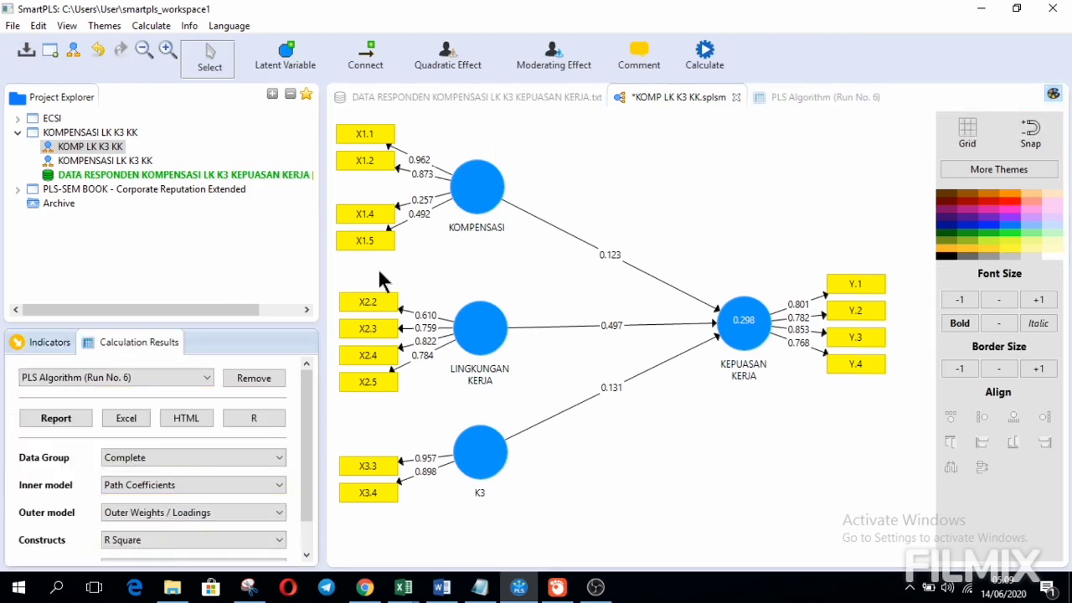
left_click(390, 214)
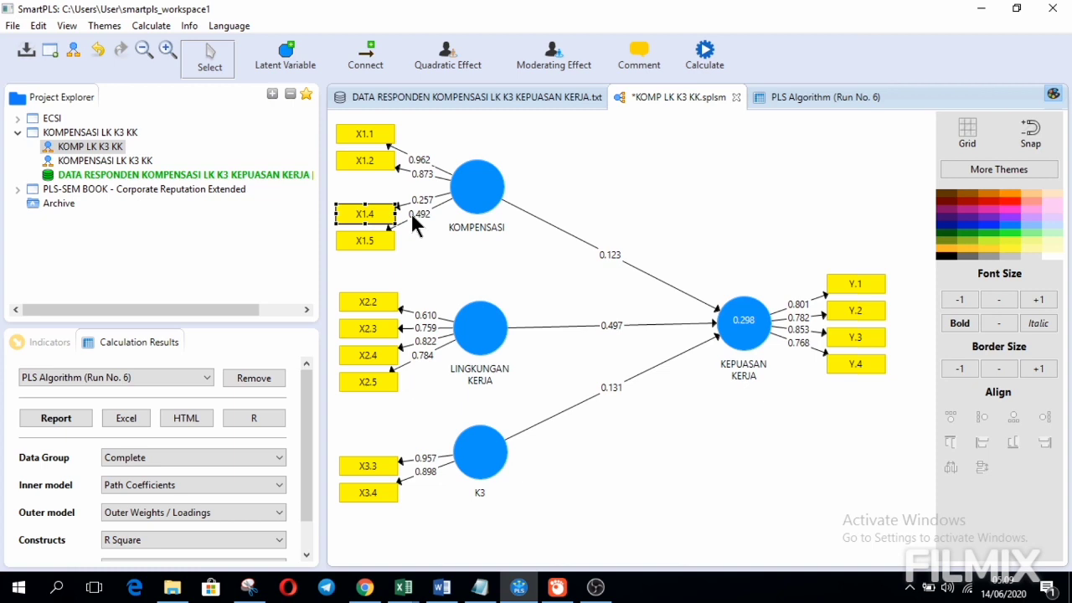
key("Delete")
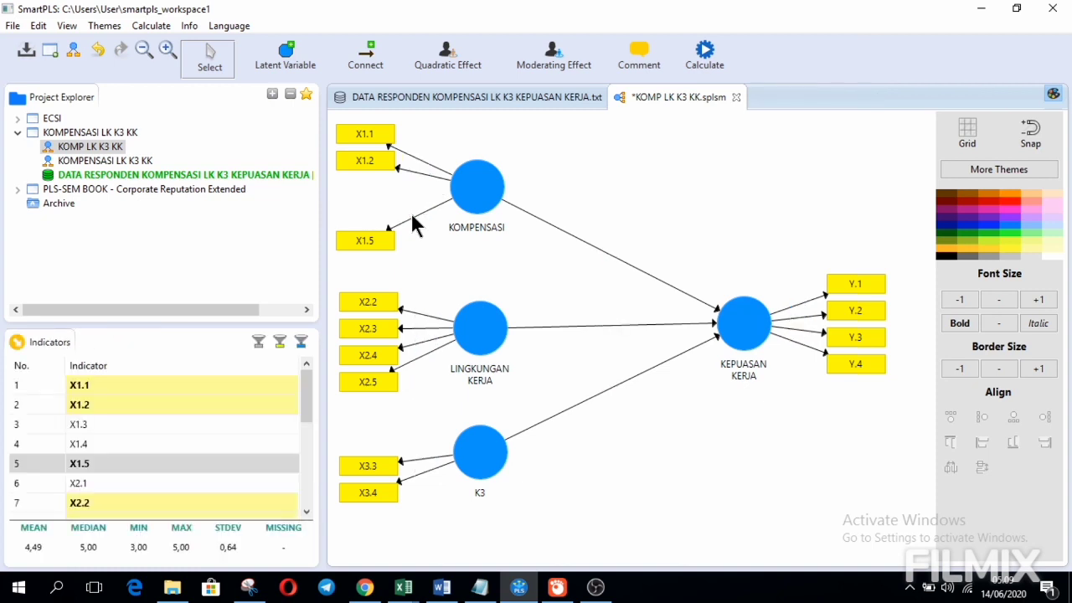
Rerun the PLS Algorithm without X1.4, and check the Construct Reliability and Validity results and the path model's updated loadings
left_click(705, 65)
left_click(756, 69)
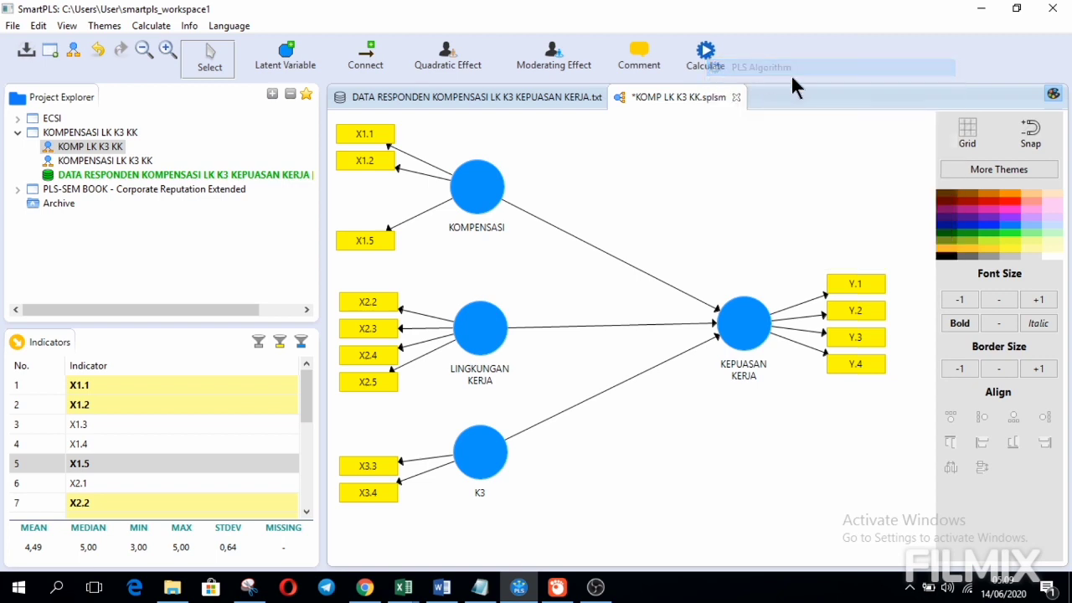
left_click(909, 466)
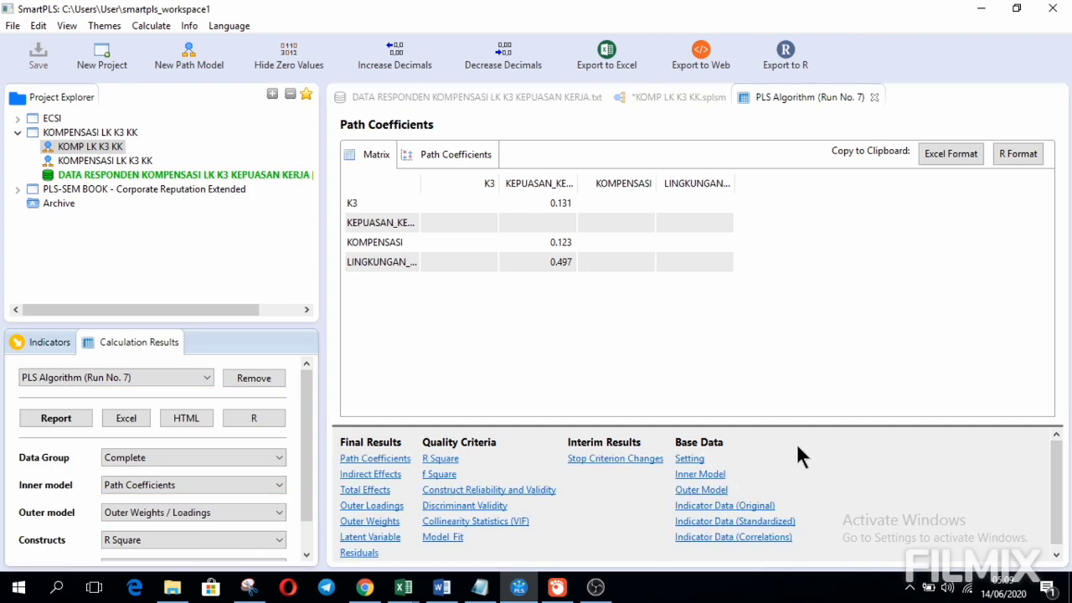
left_click(520, 490)
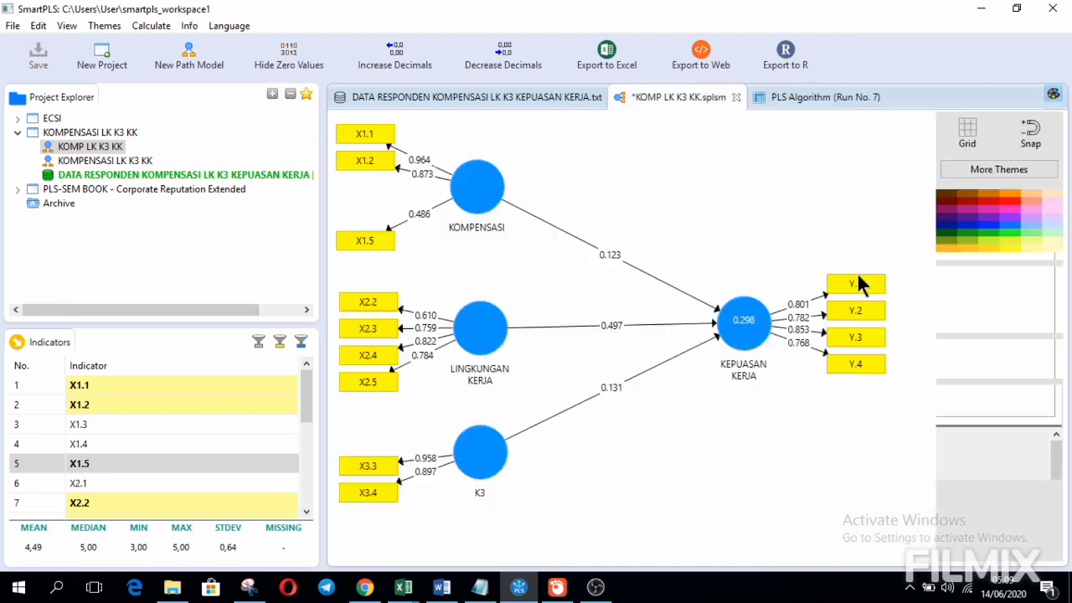
left_click(666, 97)
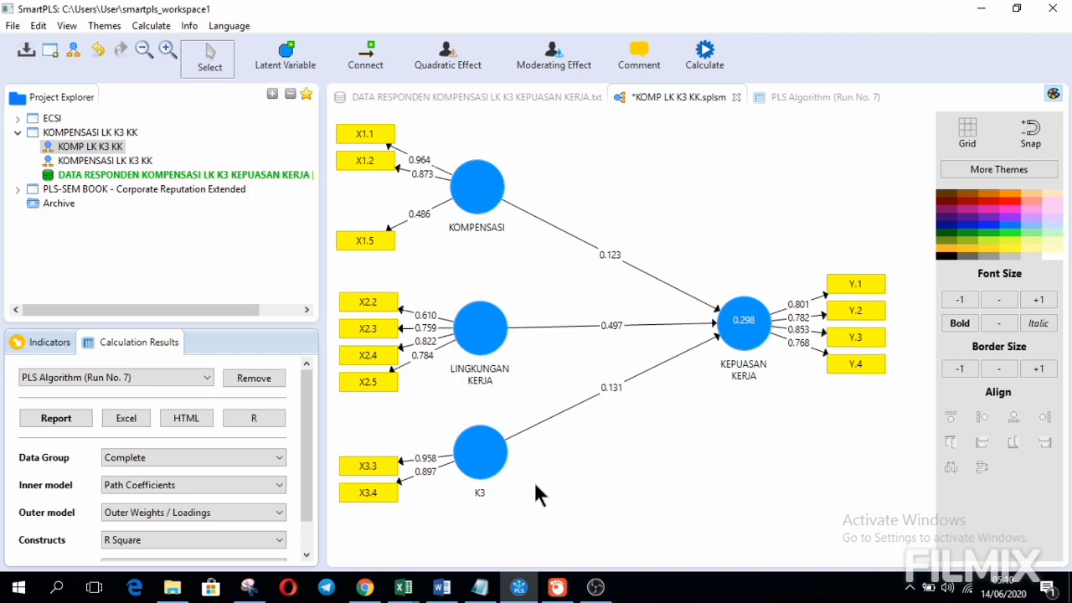
Copy the initial path model image from Snipping Tool into the Word document under MODEL OUTER AWAL, and place the cursor below MODEL FIT (GOODNESS OF FIT)
left_click(444, 588)
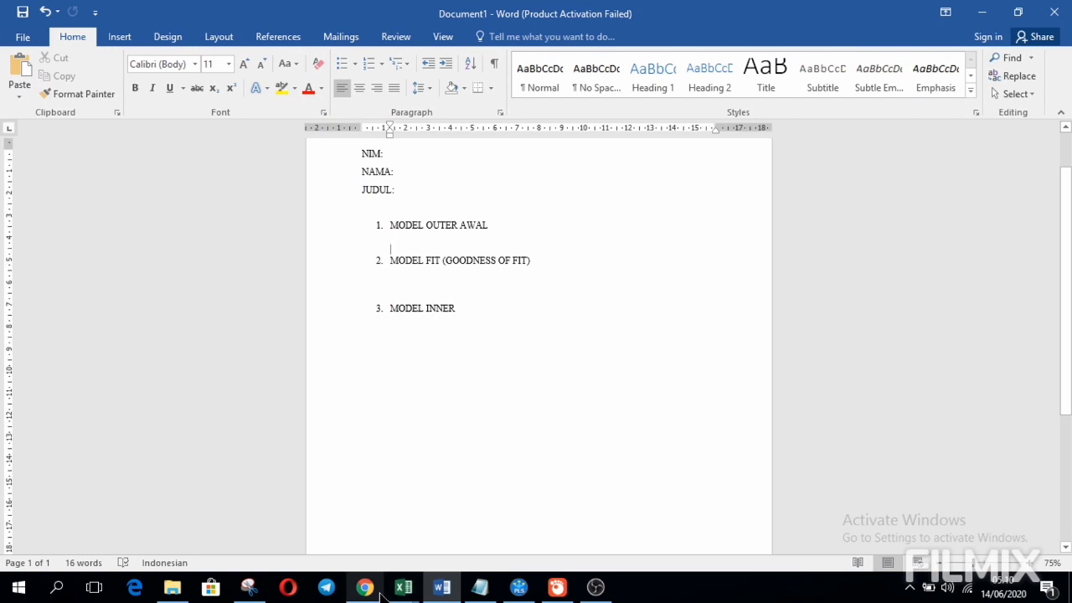
left_click(256, 590)
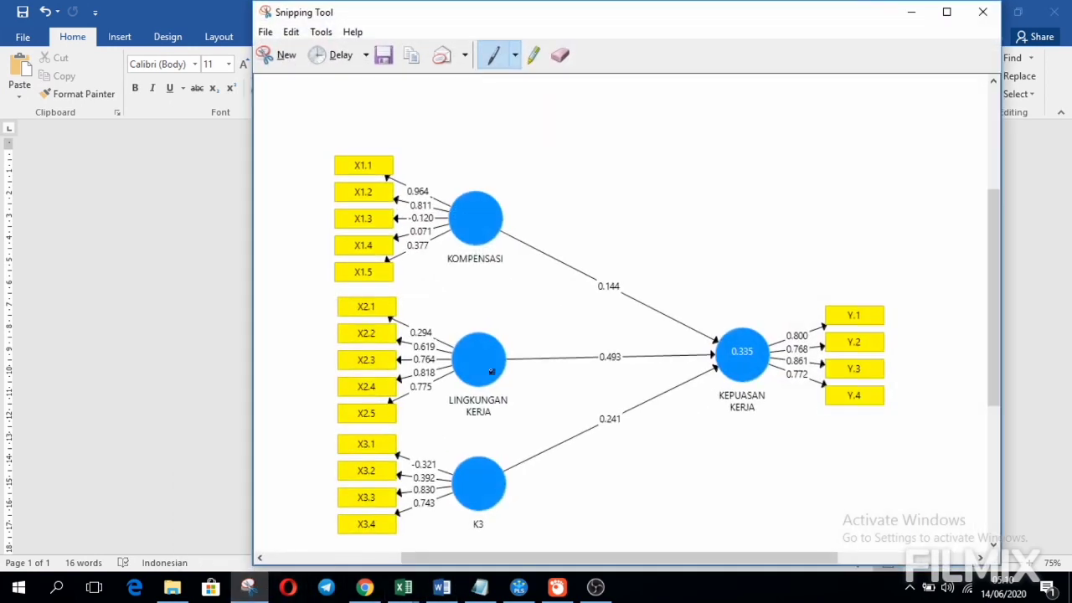
right_click(440, 352)
left_click(489, 379)
left_click(480, 588)
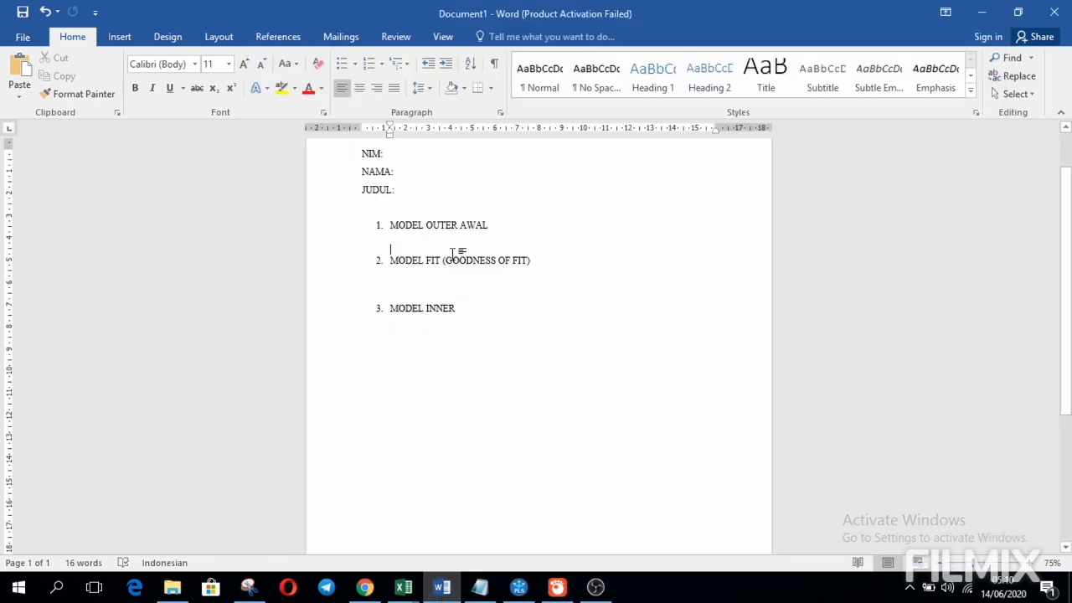
key("ctrl+v")
left_click(413, 503)
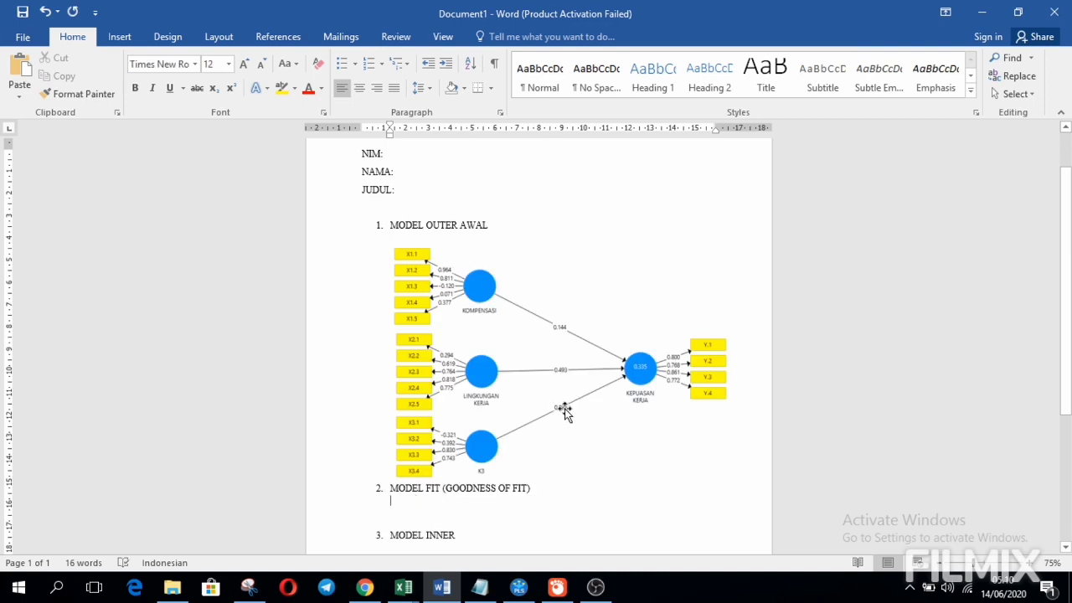
mouse_move(463, 593)
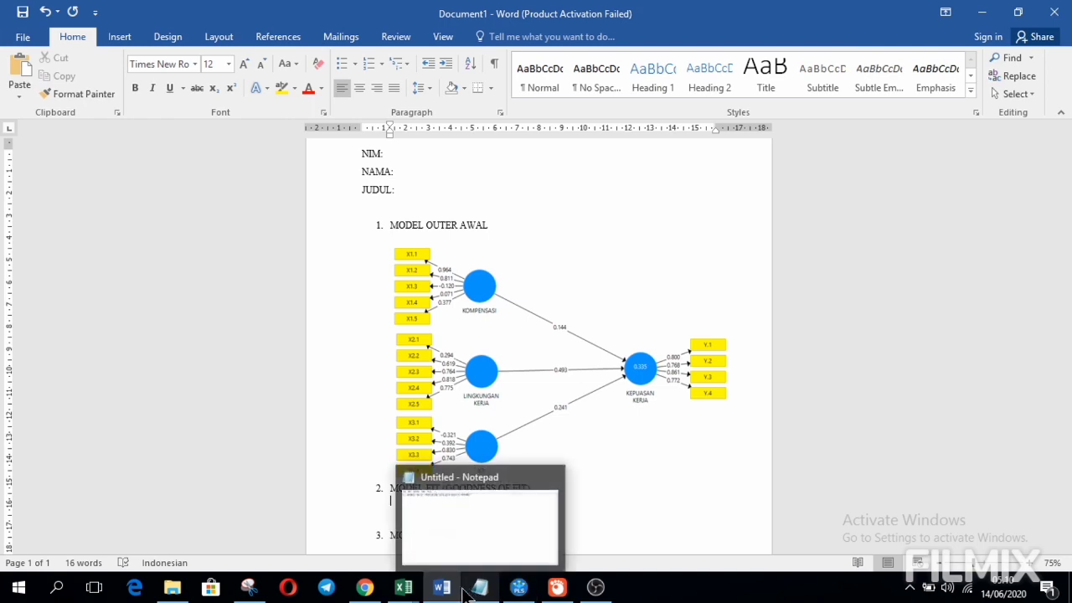